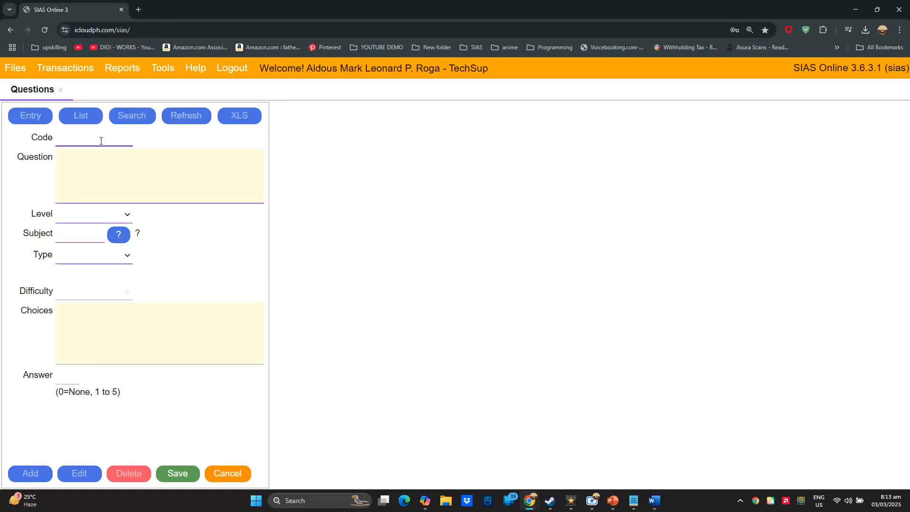
Step: Enter UNDERTAKINGS as the code and "Undertakings 25%" as the question text of the new record
click(65, 139)
text(Undertakings)
click(106, 157)
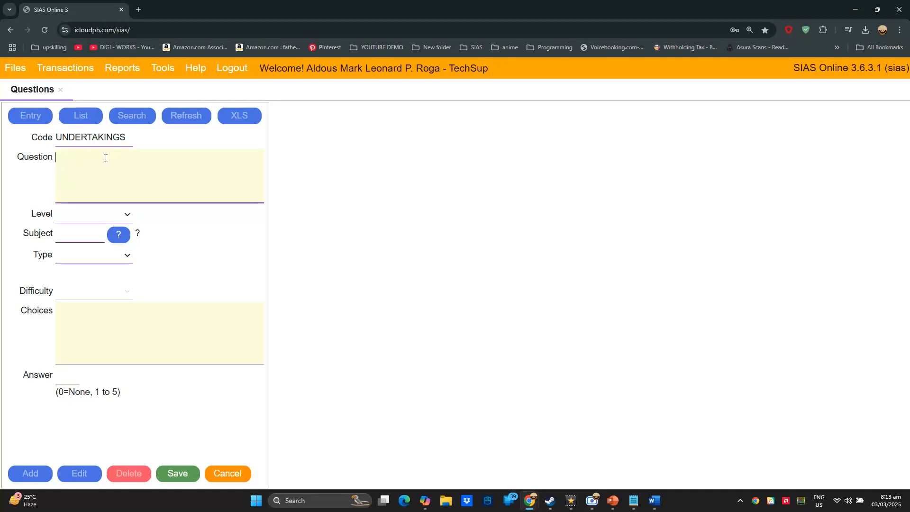
text(Undertakings)
text(25)
Step: Set the UNDERTAKINGS record's type to Category and level to College, and save it
click(95, 258)
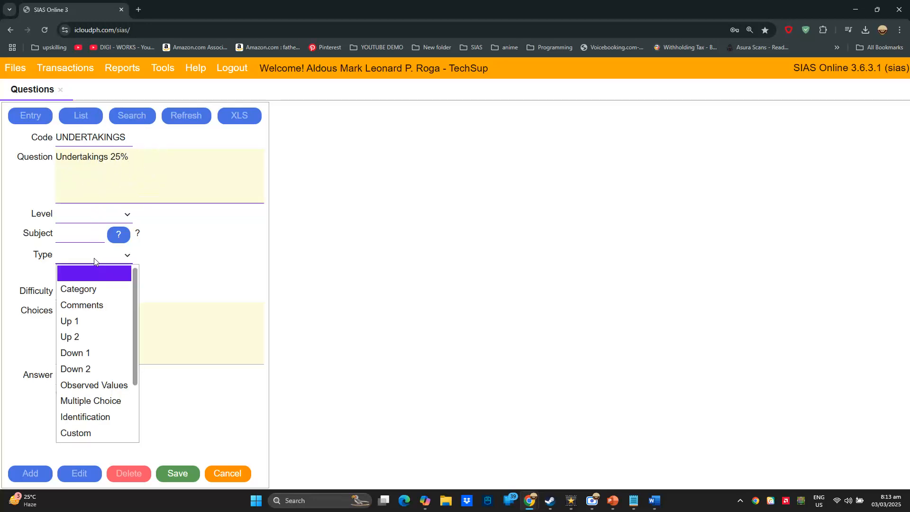
click(80, 294)
click(106, 219)
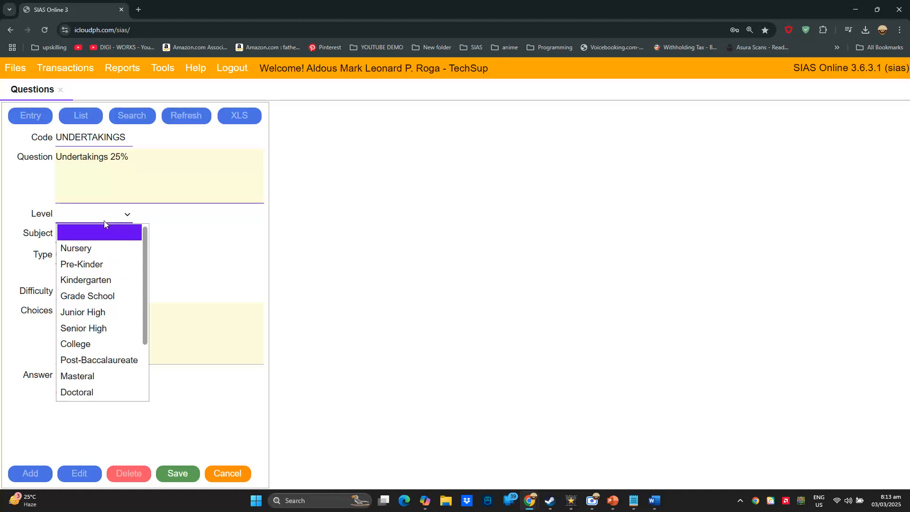
click(86, 344)
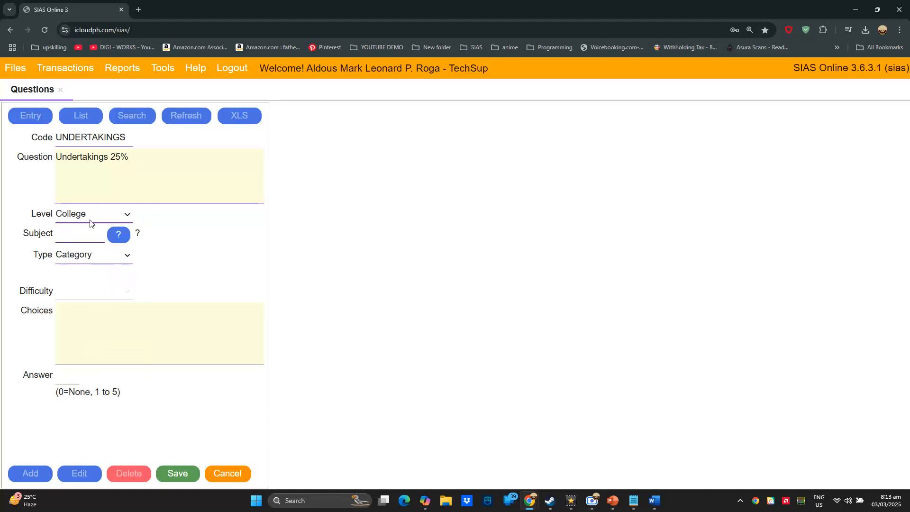
key(ctrl)
click(176, 473)
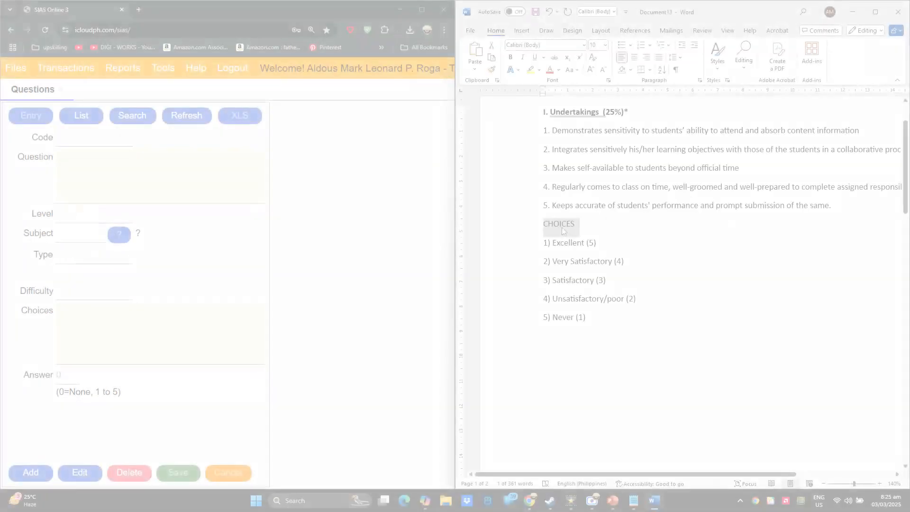
Step: Add a question with code U1, paste undertaking statement 1 with its number from the Word document, and remove the apostrophe after "students"
click(571, 244)
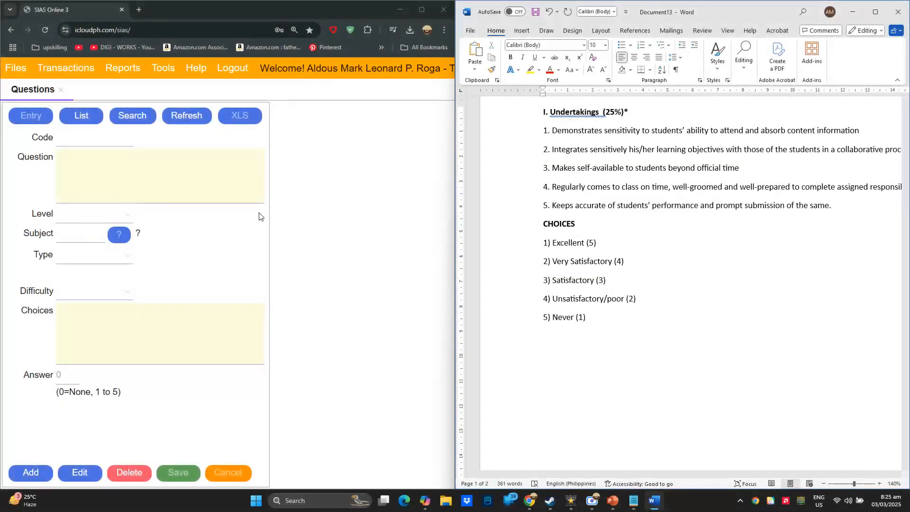
click(36, 473)
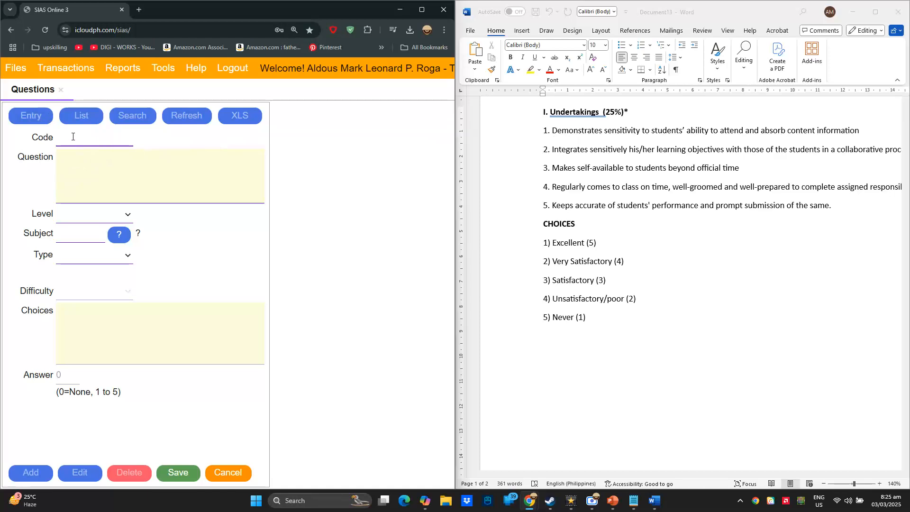
text(U1)
click(216, 159)
click(872, 134)
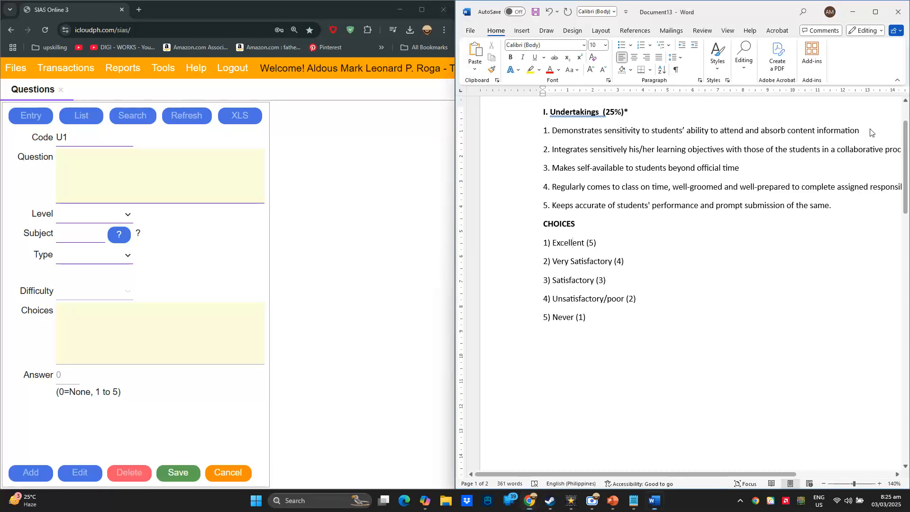
drag(843, 133, 568, 140)
key(ctrl+c)
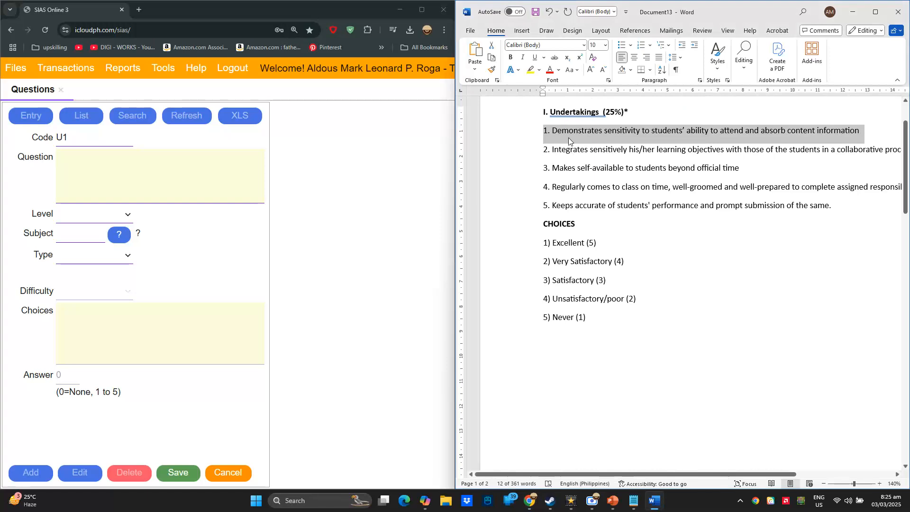
click(151, 171)
key(ctrl+v)
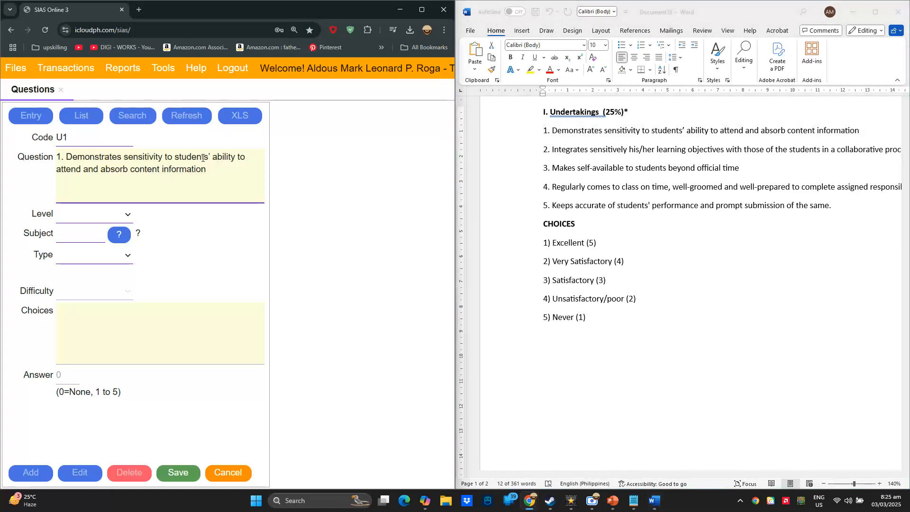
key(BackSpace)
Step: Set question U1's level to College and its type to Custom
click(73, 218)
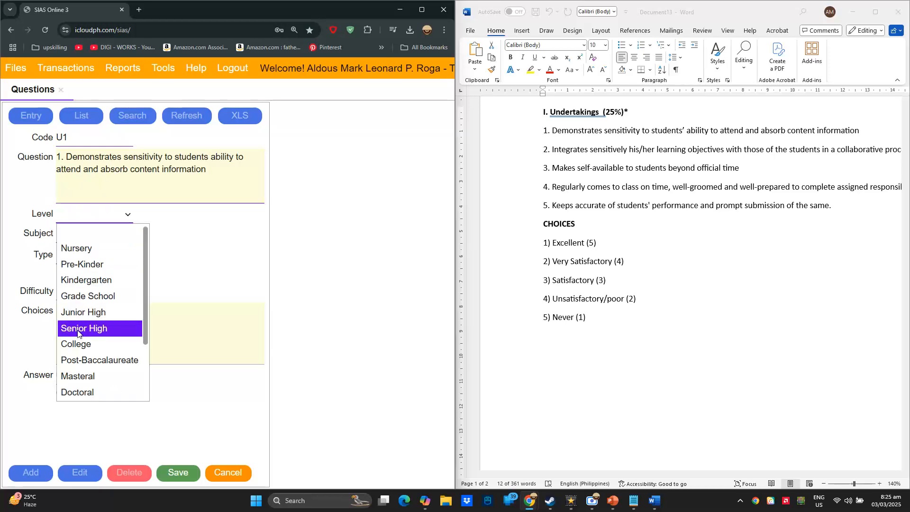
click(74, 345)
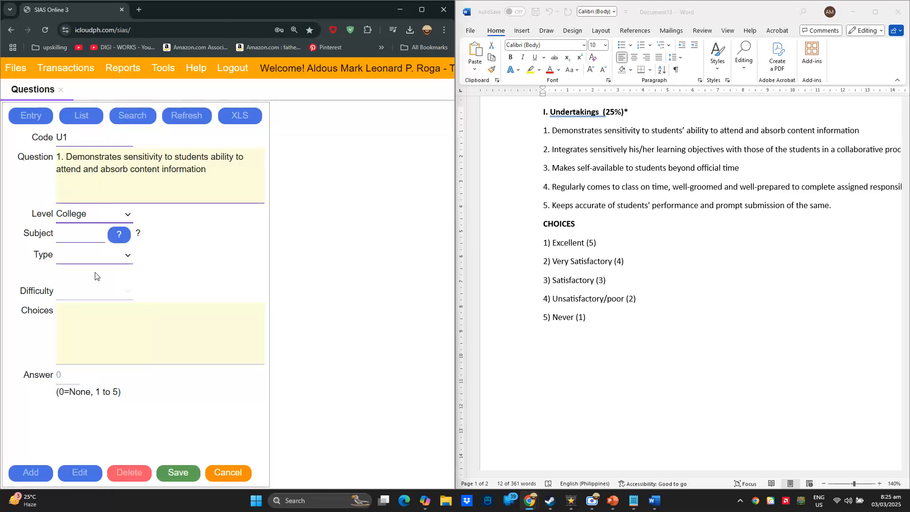
click(97, 264)
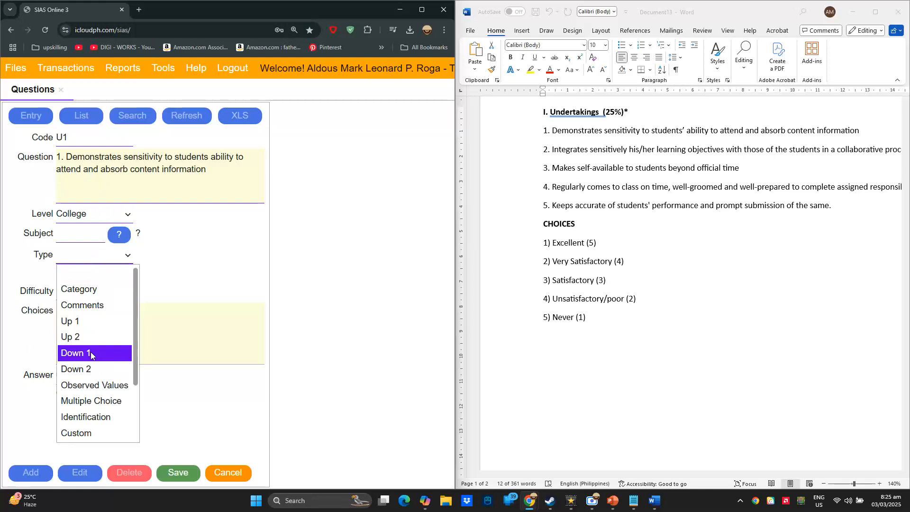
click(90, 433)
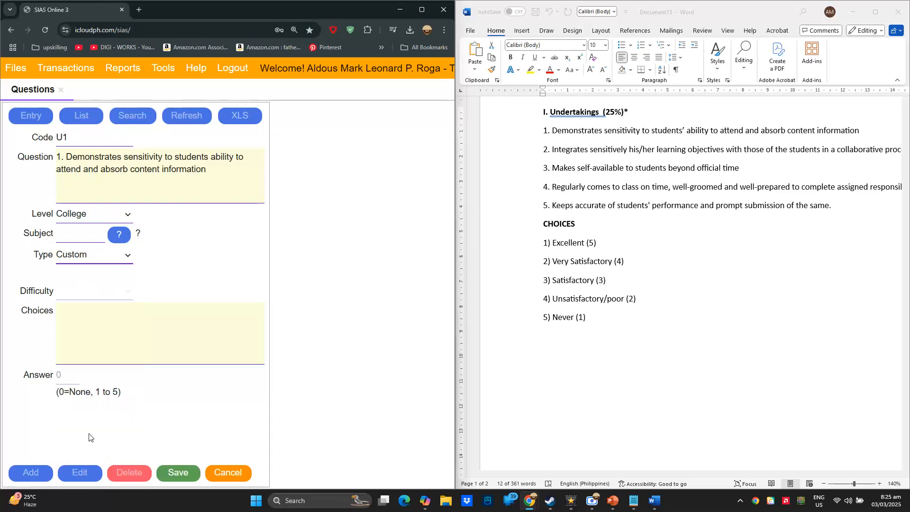
Step: Copy the five rating choices, Excellent (5) to Never (1), from the Word document into U1's choices without a trailing blank line, and save
click(564, 242)
drag(543, 243, 590, 317)
key(ctrl+c)
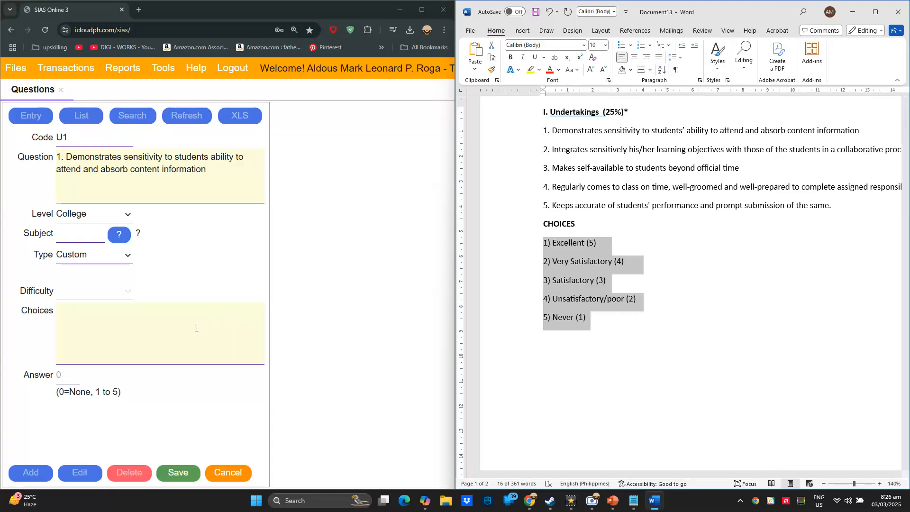
click(196, 328)
key(ctrl+v)
key(BackSpace)
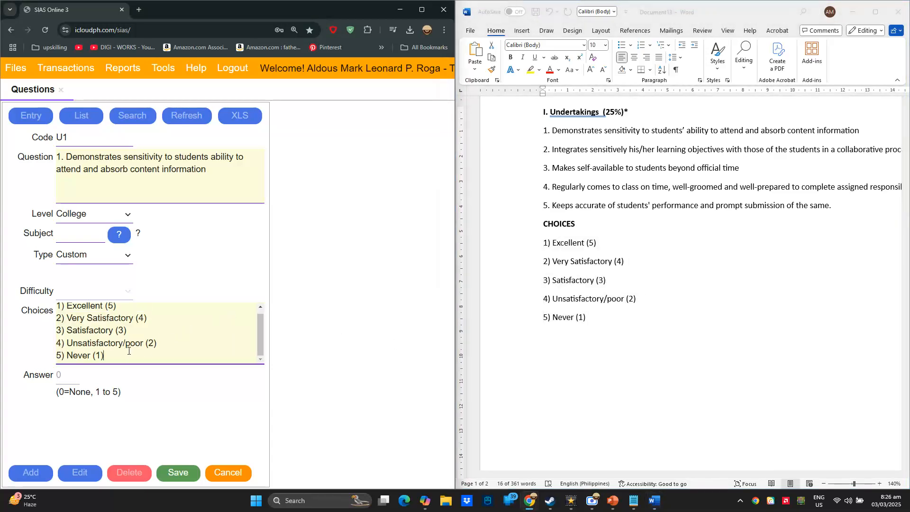
click(187, 480)
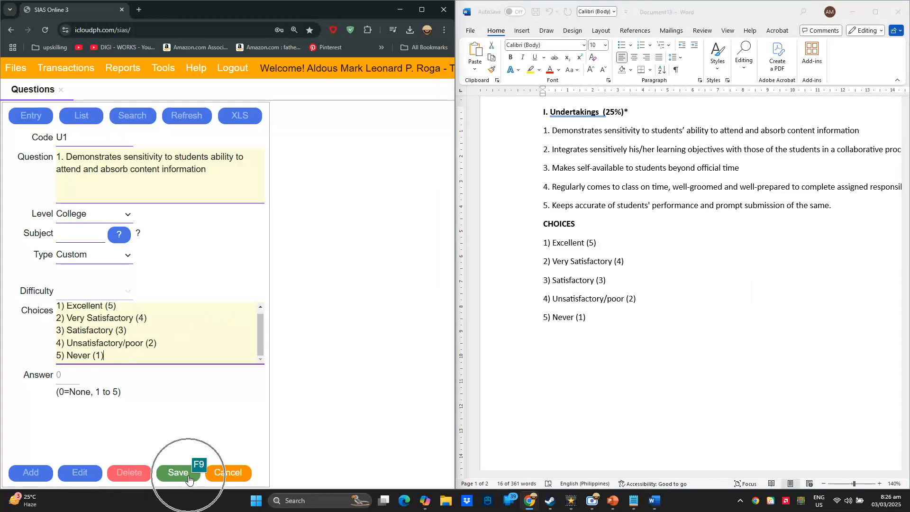
click(65, 151)
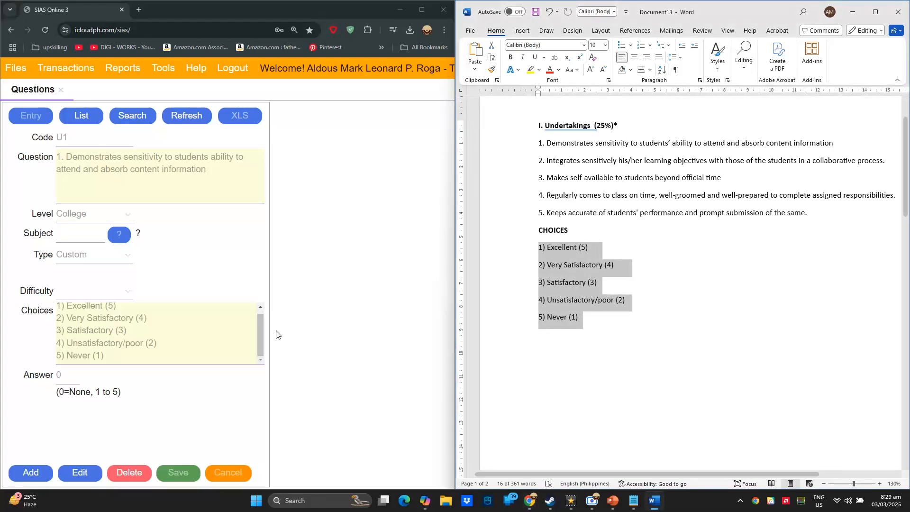
Step: Add a question with code U2 and paste undertaking statement 2, without its number, from the Word document as the question text
click(28, 473)
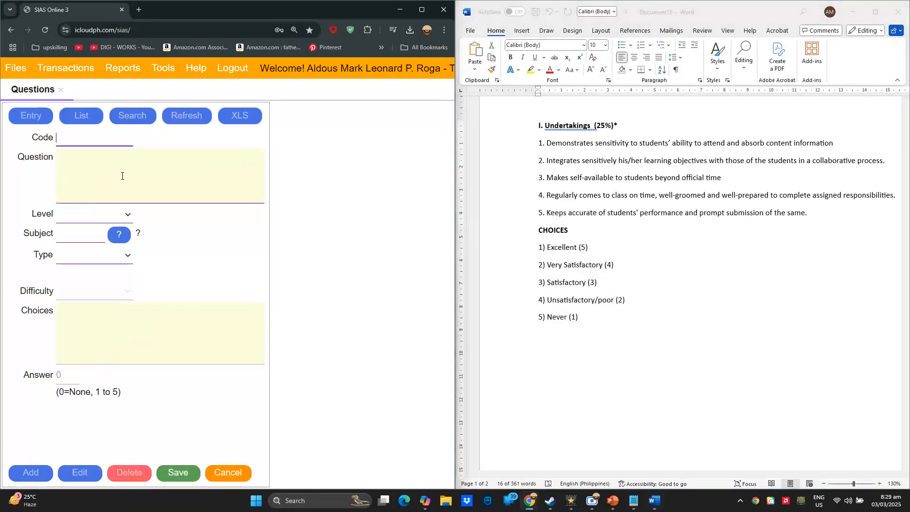
text(U2)
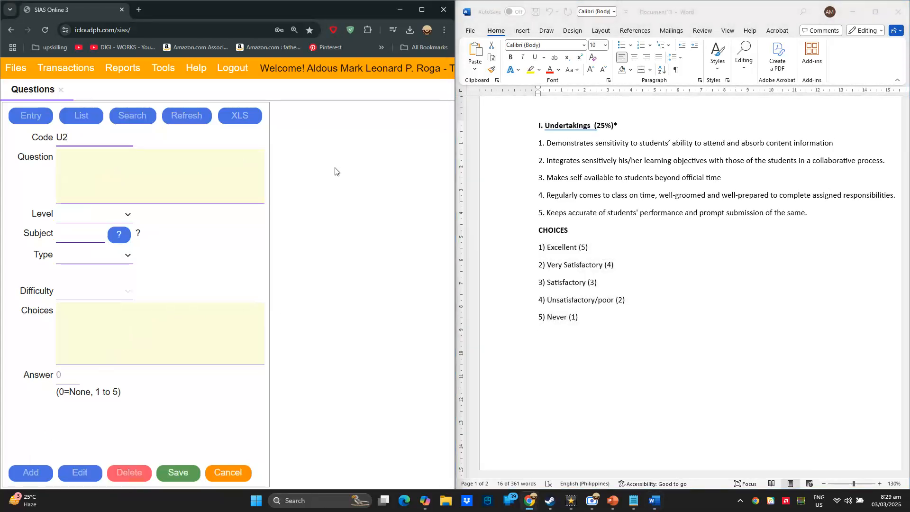
click(546, 161)
drag(547, 162, 892, 163)
key(ctrl+c)
click(158, 166)
key(ctrl+v)
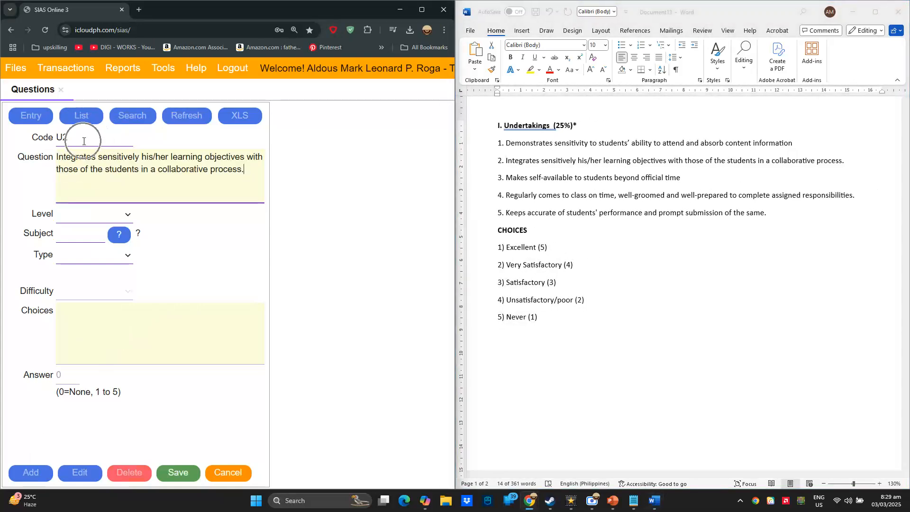
Step: Set question U2's level to College and its type to Custom
click(92, 216)
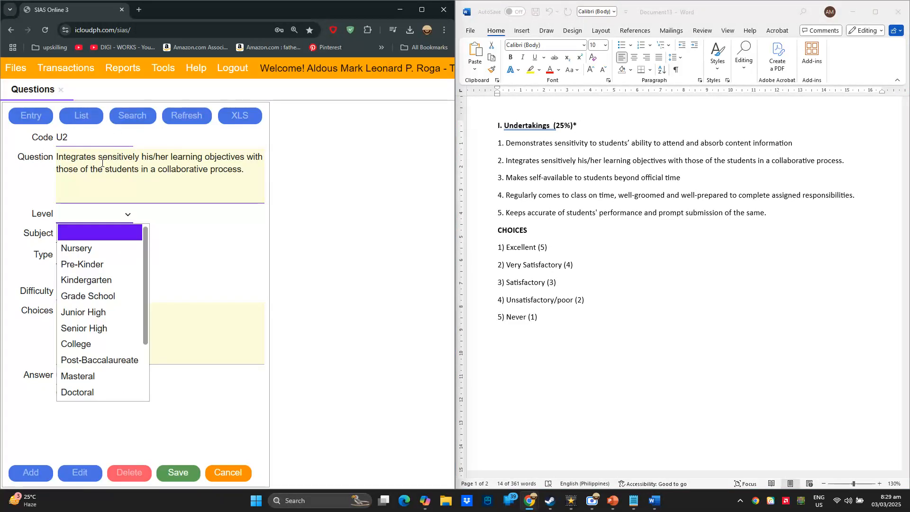
click(98, 345)
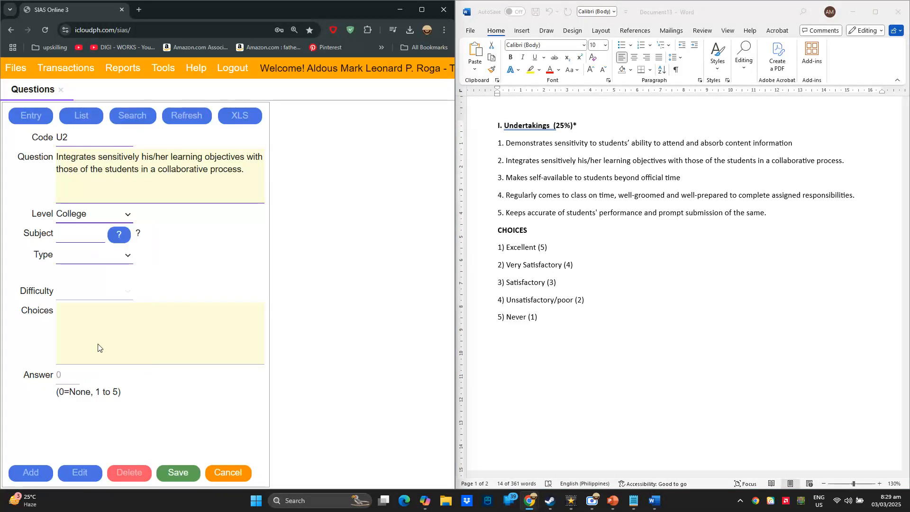
click(108, 260)
click(85, 432)
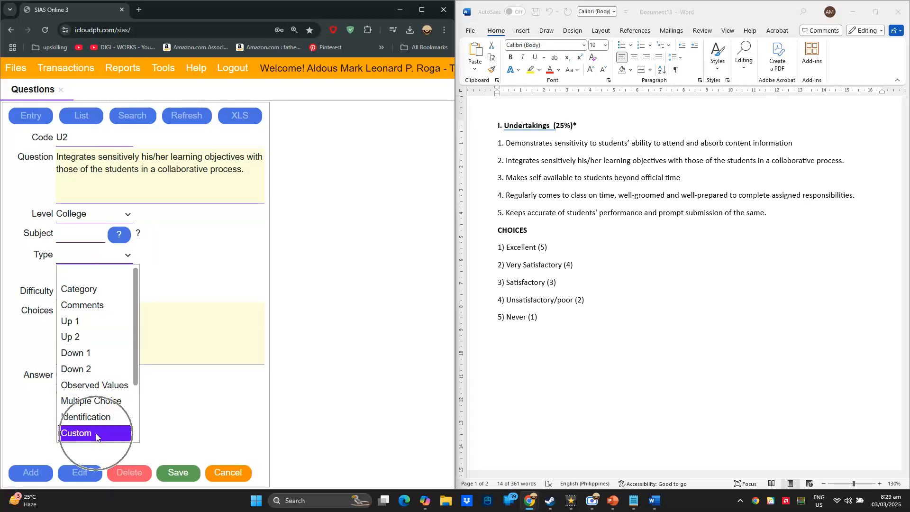
Step: Copy the five rating choices from the Word document into U2's choices, remove the trailing blank line, review each choice, and save the question
click(544, 320)
drag(544, 321, 498, 247)
click(189, 319)
key(ctrl+v)
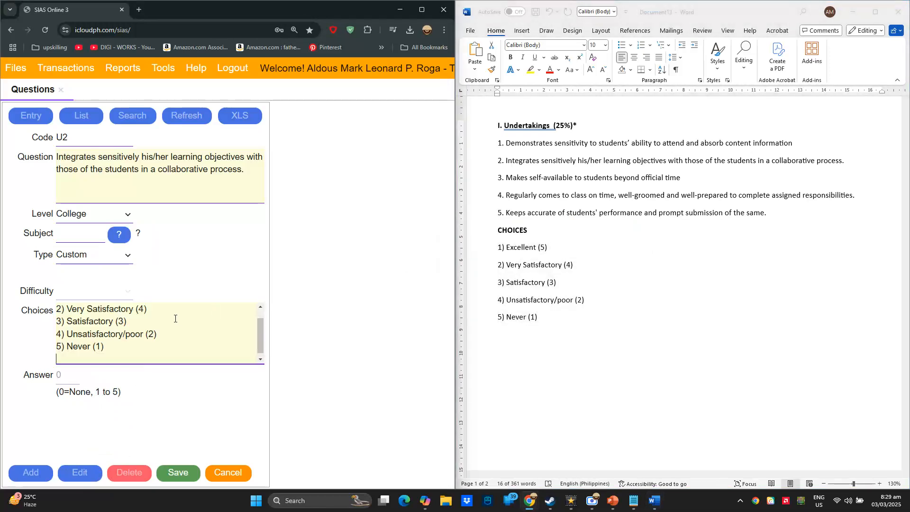
key(BackSpace)
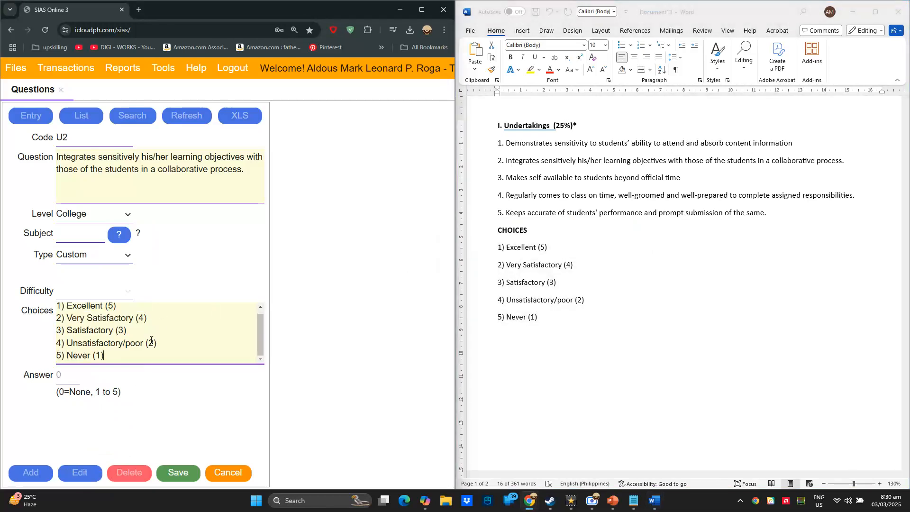
triple_click(114, 318)
triple_click(94, 331)
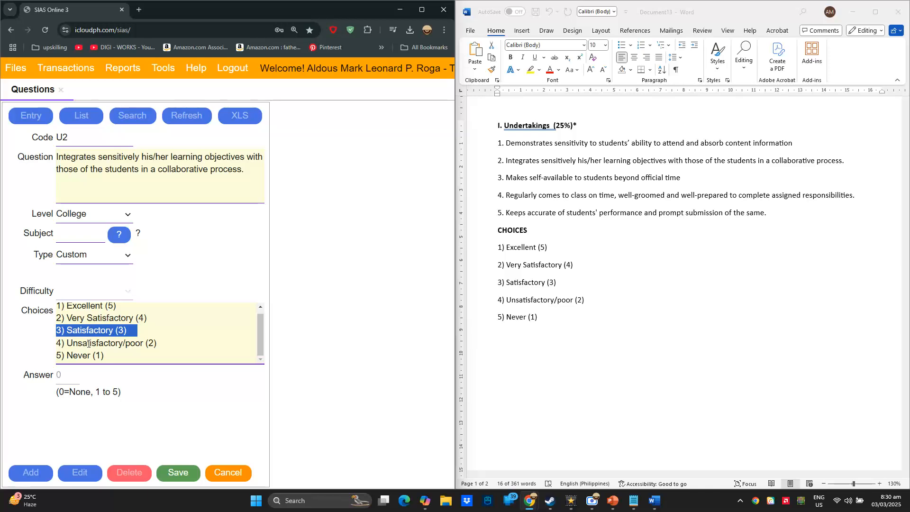
triple_click(103, 348)
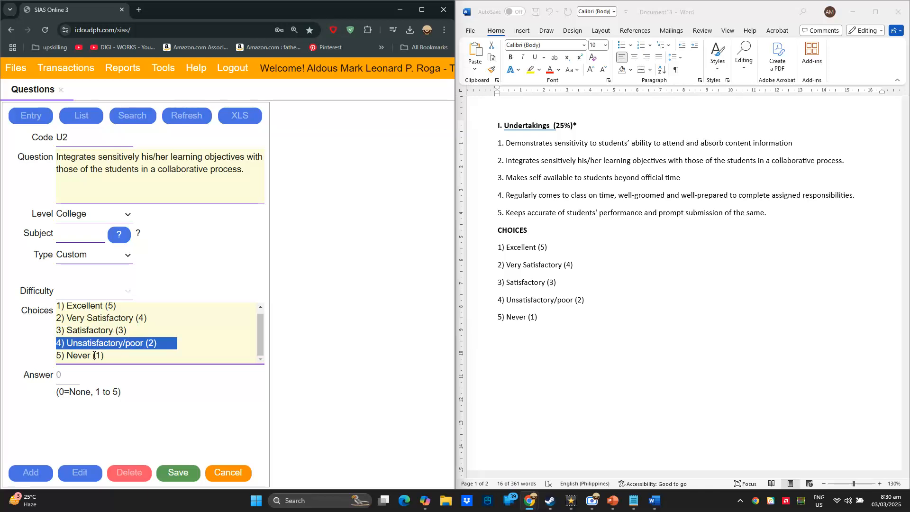
triple_click(85, 356)
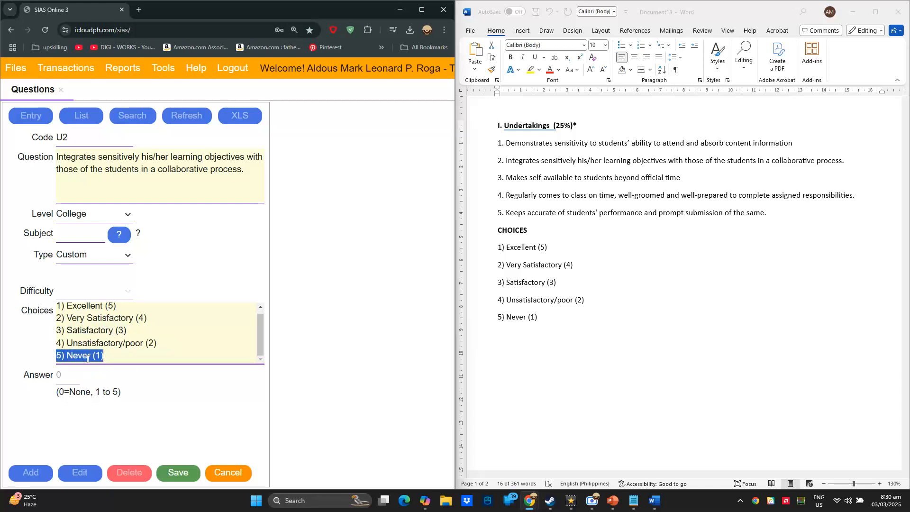
click(176, 468)
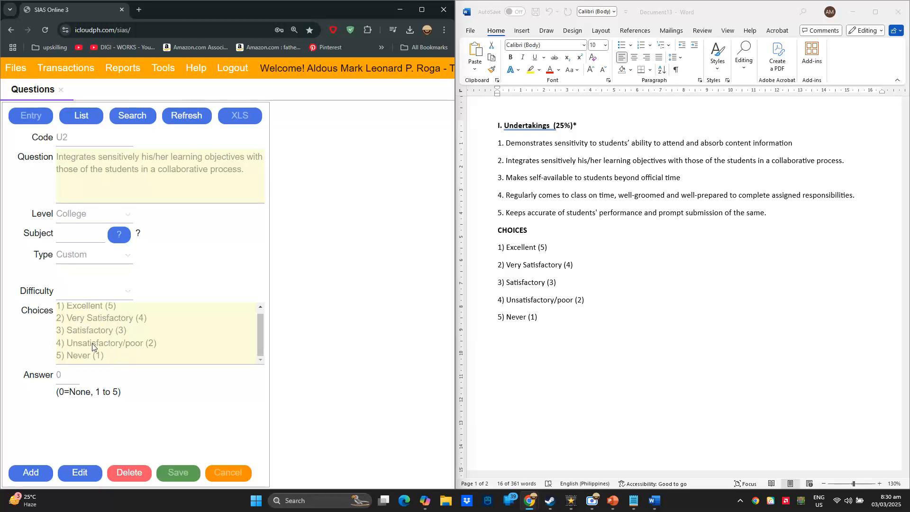
Step: Add a question with code U3 and paste undertaking statement 3 from the Word document, removing the leading period and space
click(31, 473)
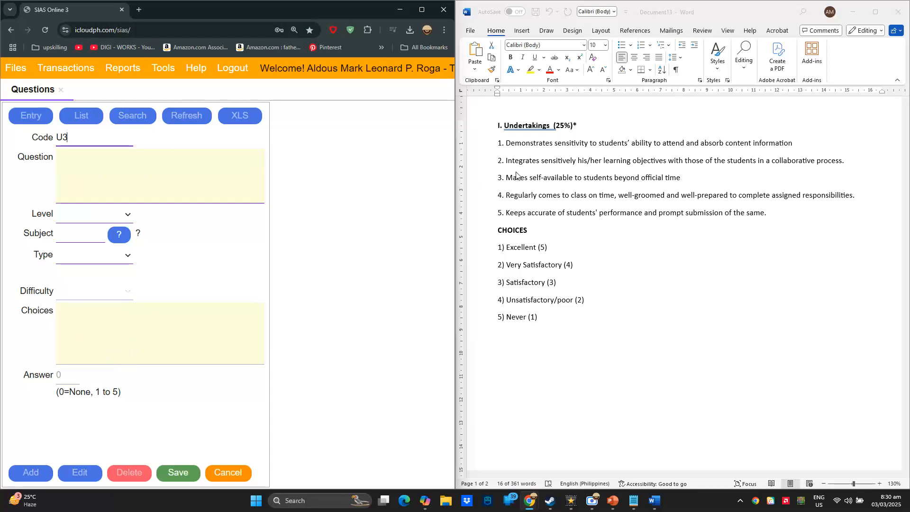
drag(513, 177, 683, 180)
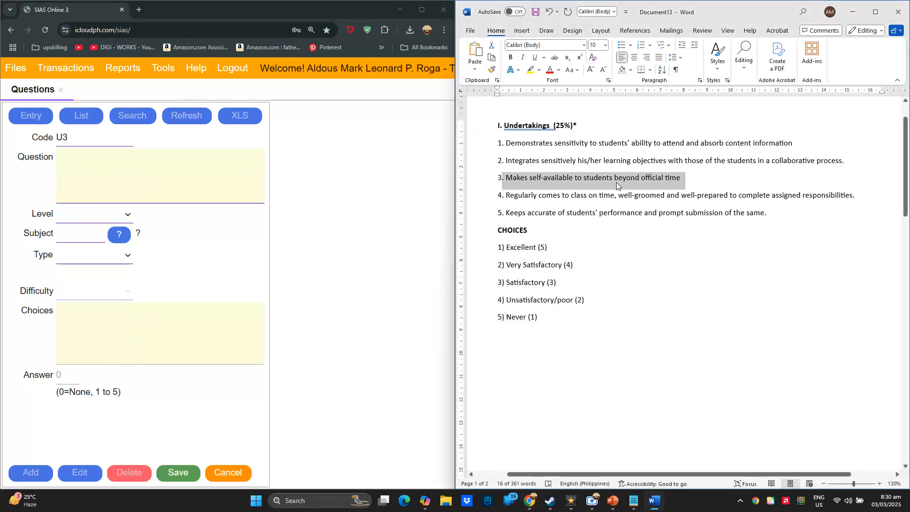
click(161, 183)
key(ctrl+v)
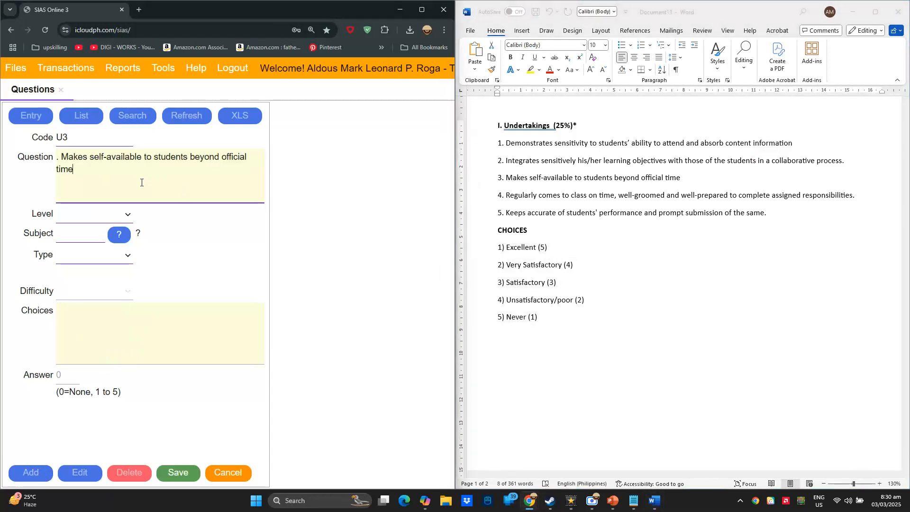
click(61, 157)
key(BackSpace)
key(BackSpace)
Step: Set question U3's level to College and its type to Custom
click(108, 217)
click(113, 311)
click(118, 258)
click(80, 433)
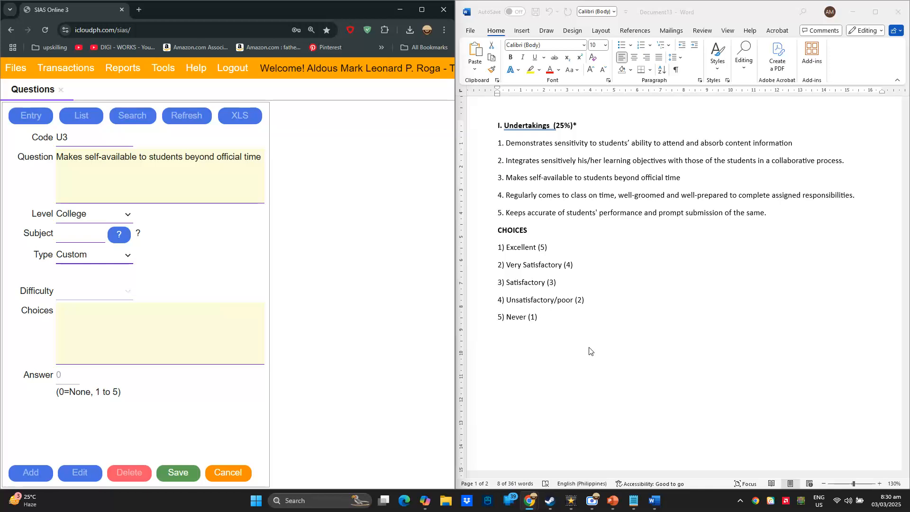
Step: Copy the five rating choices from the Word document into question U3's choices and save the question
drag(541, 318, 489, 251)
key(ctrl+c)
click(152, 322)
key(ctrl+v)
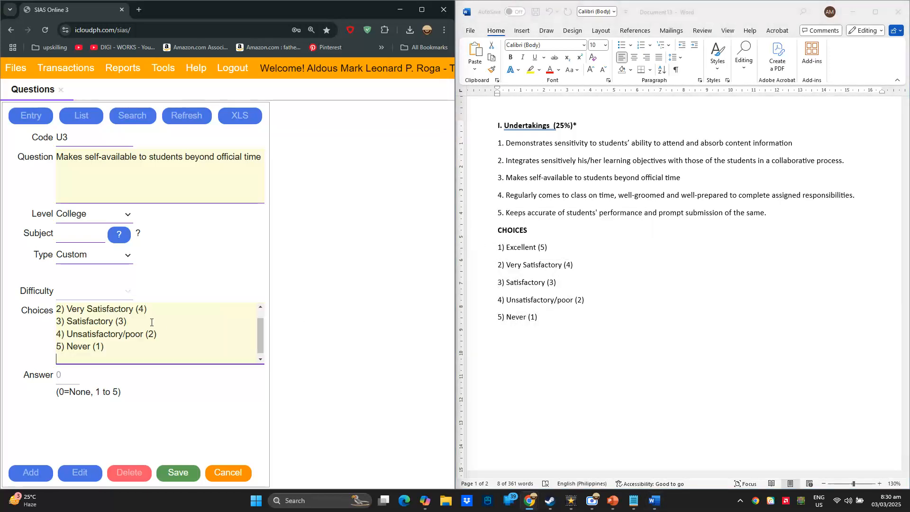
click(181, 471)
Step: Add a question with code U4 and paste undertaking statement 4 from the Word document without its number and final period
click(29, 469)
drag(507, 195, 856, 195)
key(ctrl+c)
click(76, 141)
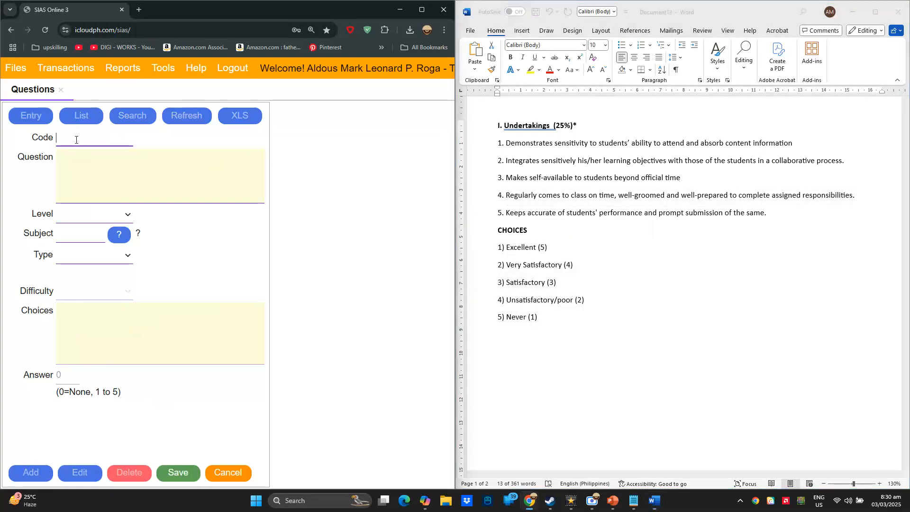
click(77, 161)
key(ctrl+v)
Step: Set question U4's level to College and its type to Custom
click(106, 216)
click(85, 343)
click(94, 256)
click(106, 433)
Step: Copy the five rating choices, Excellent (5) through Never (1), from the Word document into question U4's choices and save the question
click(571, 362)
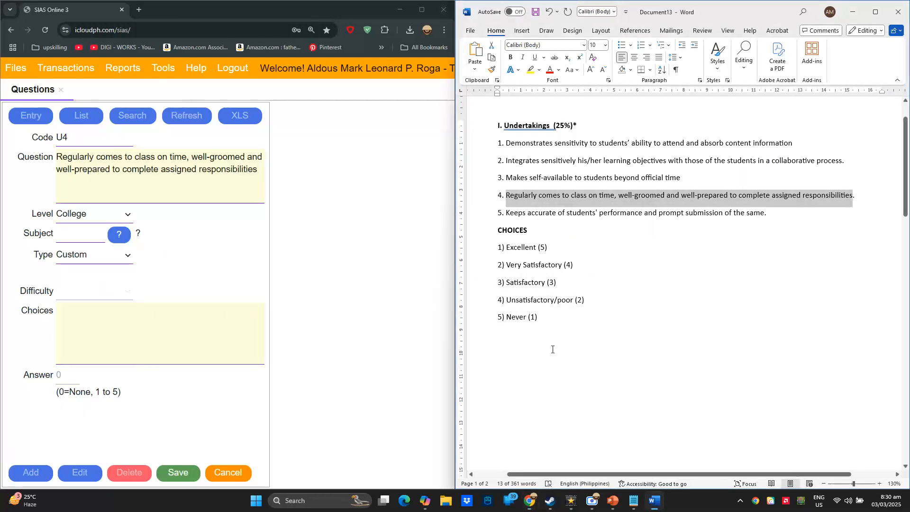
drag(546, 317, 499, 248)
key(ctrl+c)
click(136, 319)
key(ctrl+v)
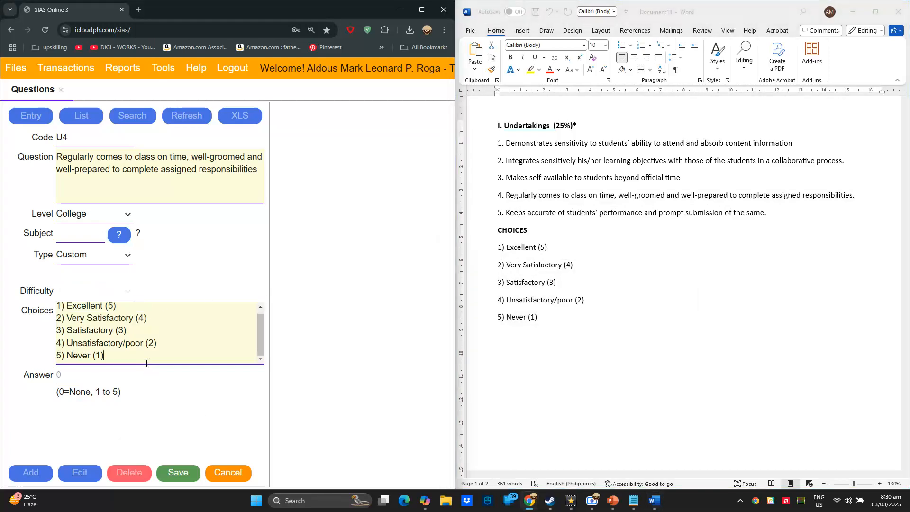
click(182, 478)
Step: Add a question with code U5 and paste undertaking statement 5 from the Word document without its number and final period
key(alt+Tab)
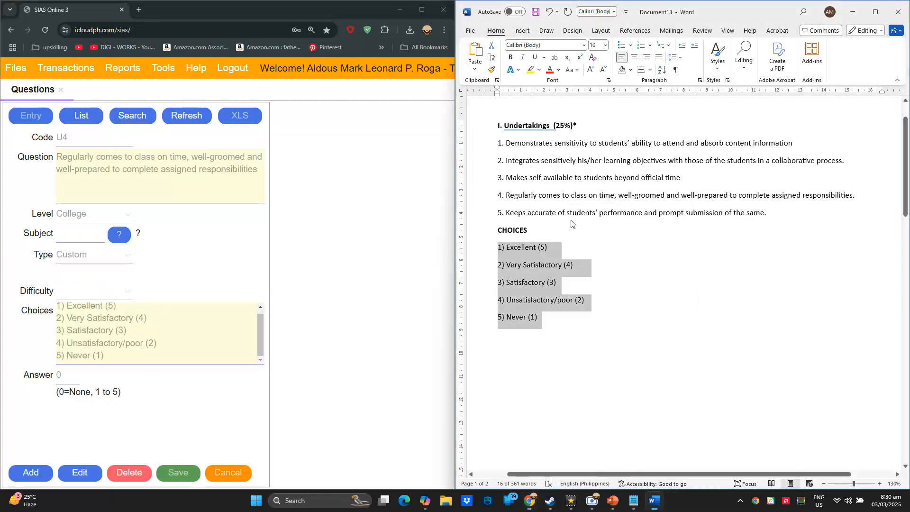
click(33, 474)
text(u5)
click(544, 232)
click(611, 213)
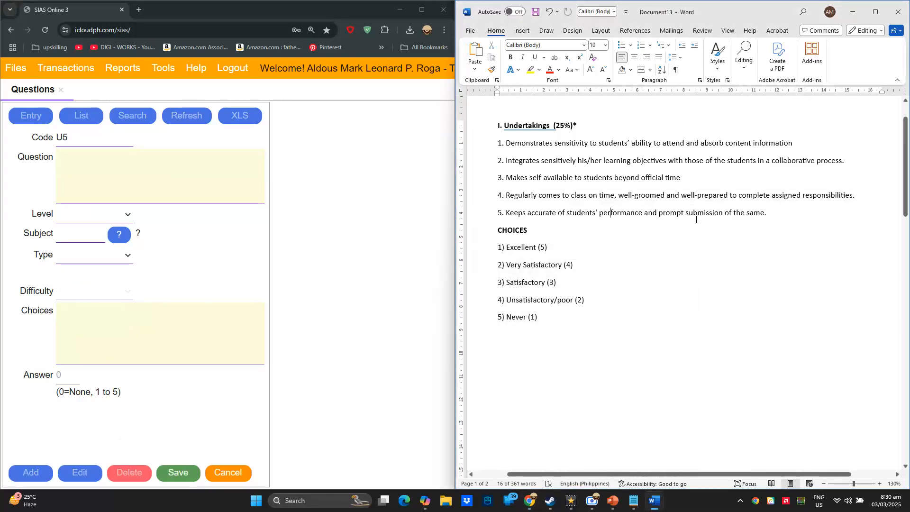
drag(779, 215, 498, 142)
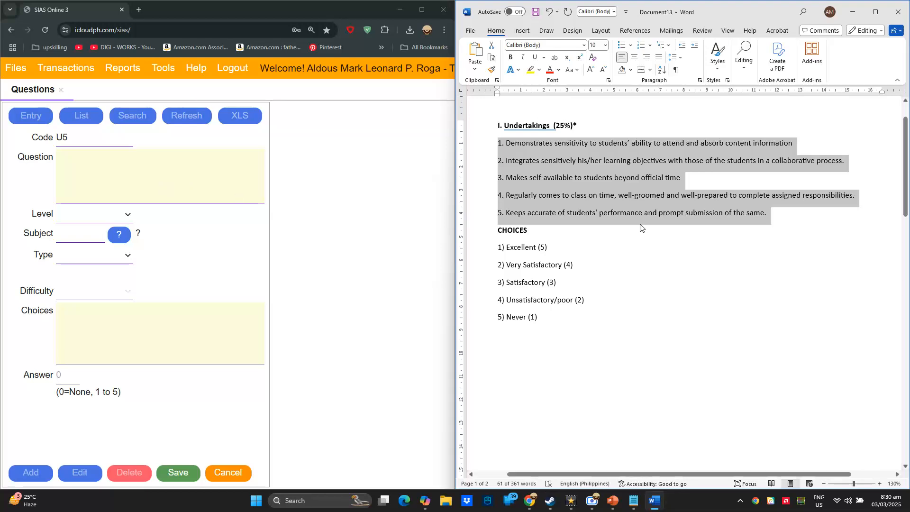
click(591, 207)
drag(507, 213, 764, 214)
key(ctrl+c)
click(143, 192)
key(ctrl+v)
Step: Set question U5's level to College and its type to Custom
click(114, 220)
click(90, 344)
click(110, 258)
click(100, 433)
Step: Copy the five rating choices from the Word document into question U5's choices and save the question
drag(585, 349, 497, 247)
key(ctrl+c)
click(132, 319)
key(ctrl+v)
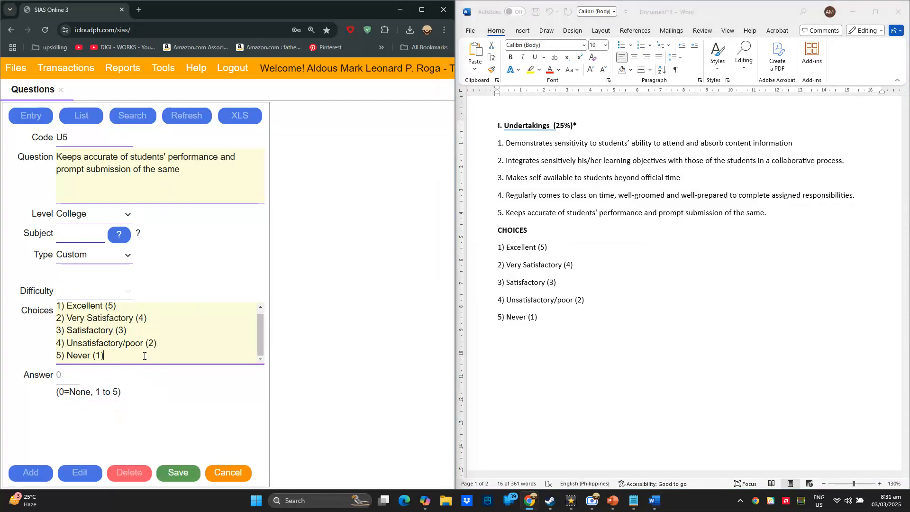
click(184, 477)
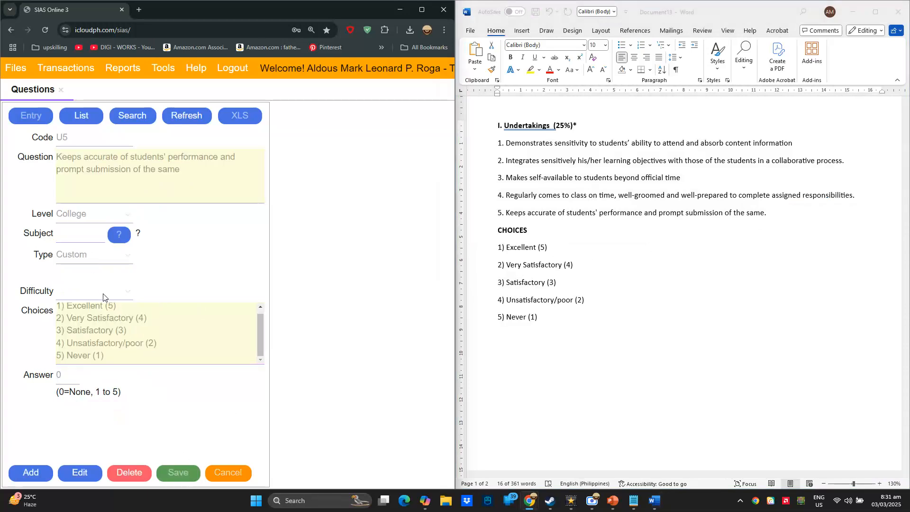
click(125, 331)
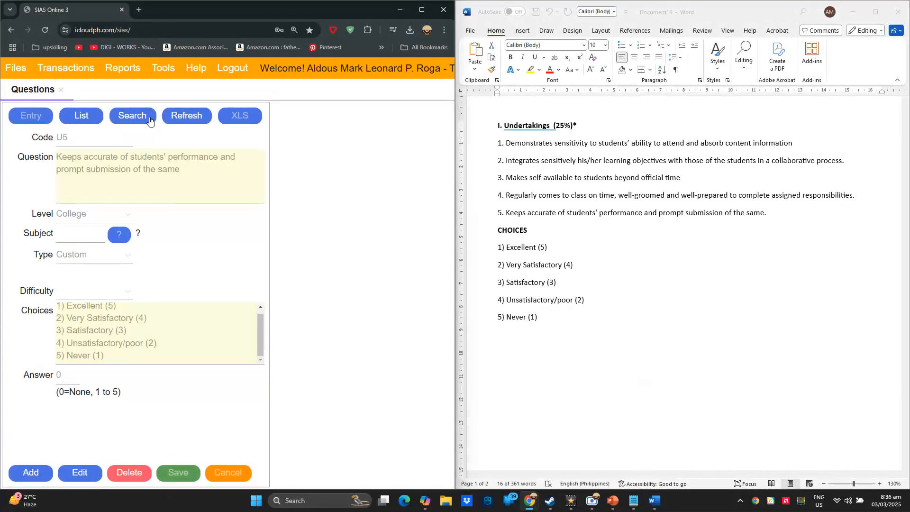
Step: Search the saved questions by code and examine the entries U1 to U5 and the Undertakings 25% category
click(150, 118)
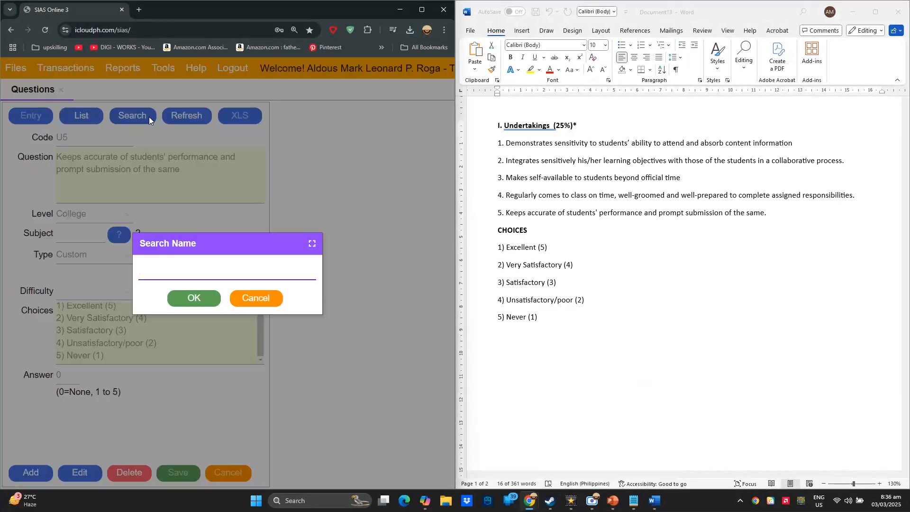
key(Return)
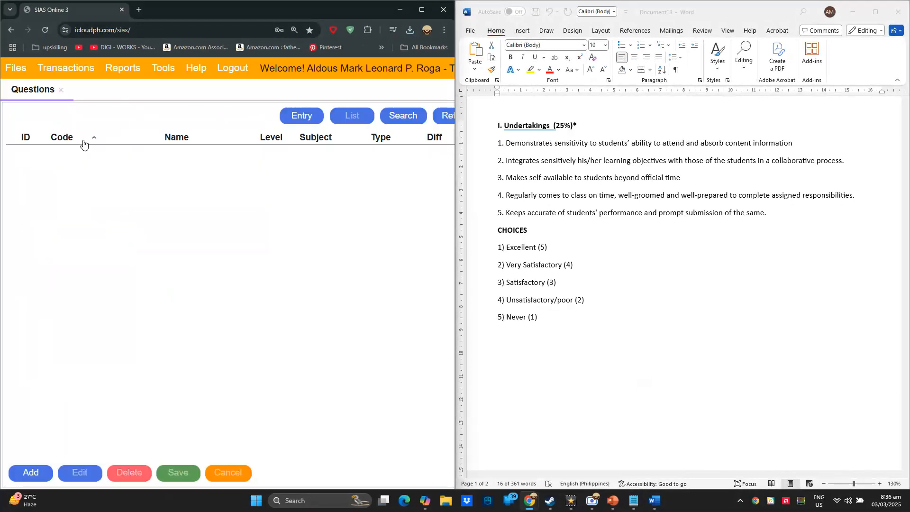
key(ctrl+minus)
click(404, 113)
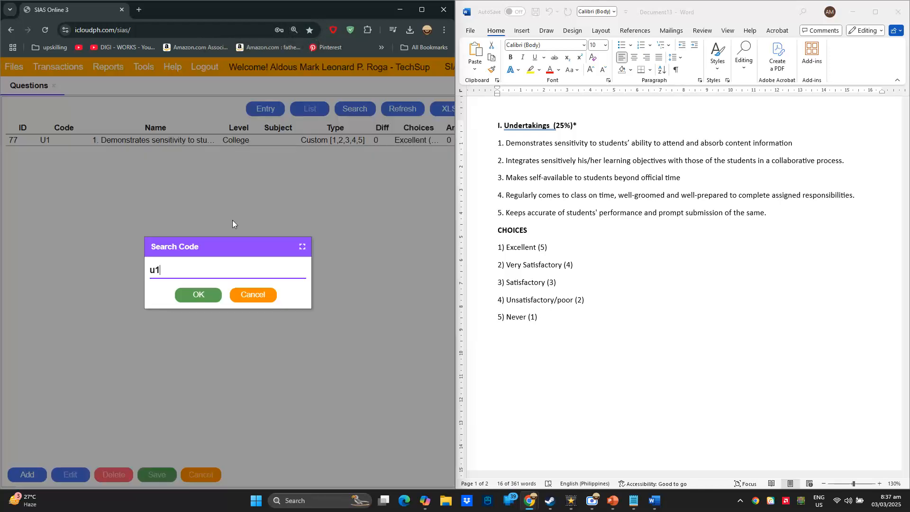
click(352, 114)
key(Return)
click(43, 141)
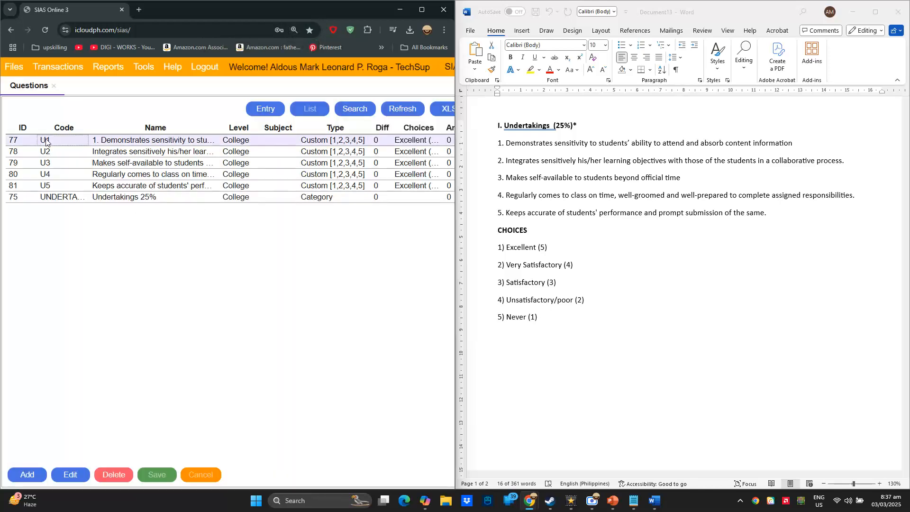
key(ctrl)
key(ctrl)
key(ctrl)
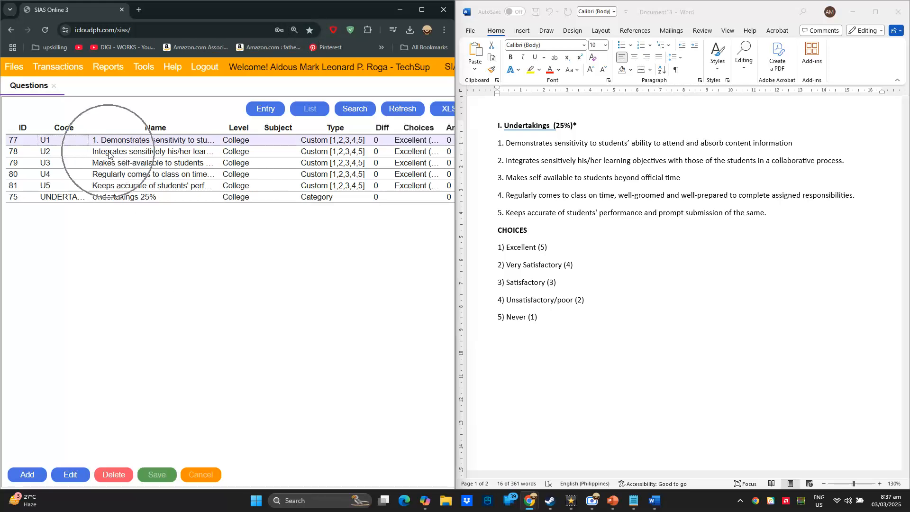
key(ctrl)
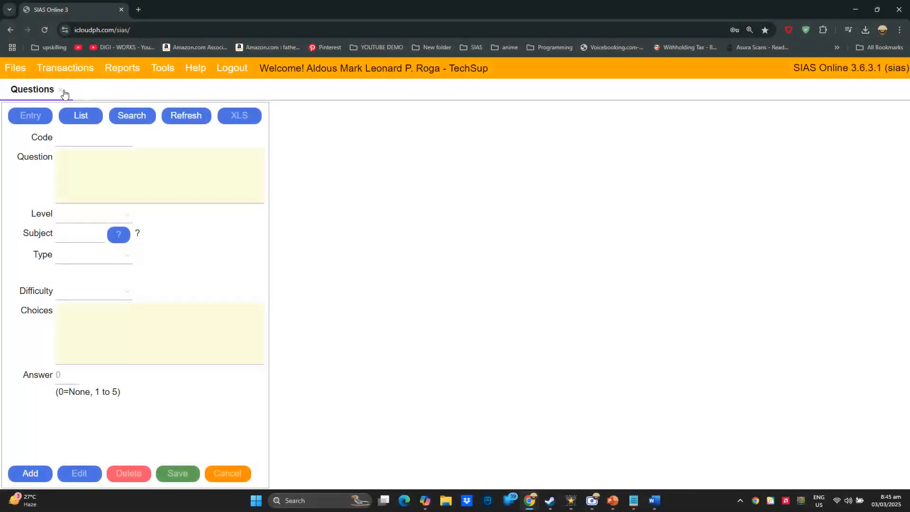
Step: Open the Development form for teacher evaluation
click(65, 69)
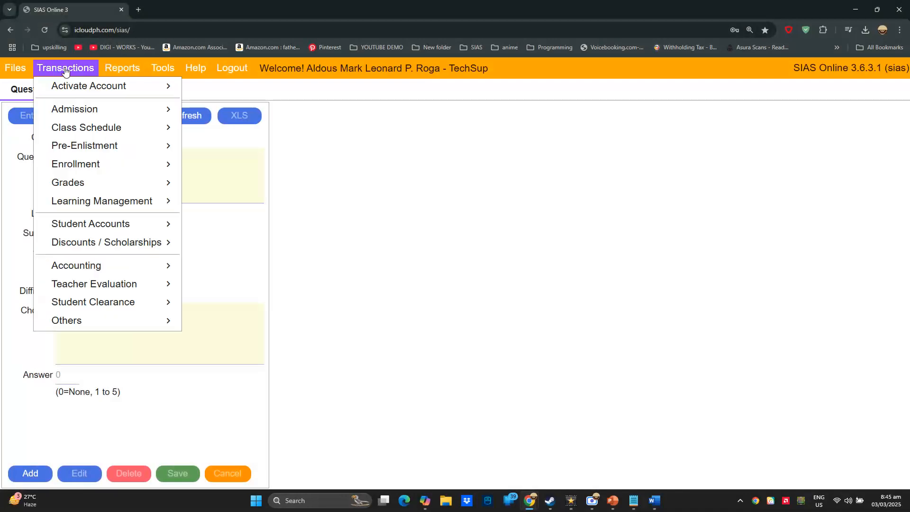
mouse_move(159, 282)
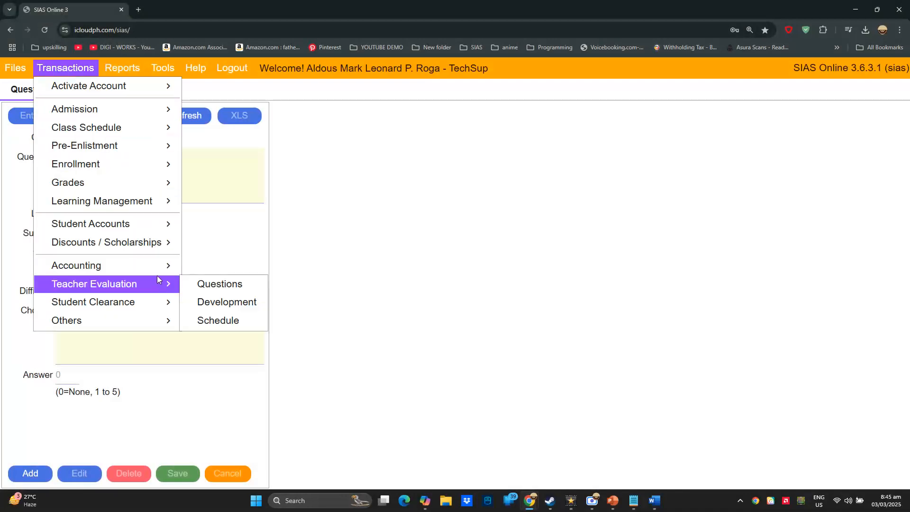
key(ctrl)
key(ctrl)
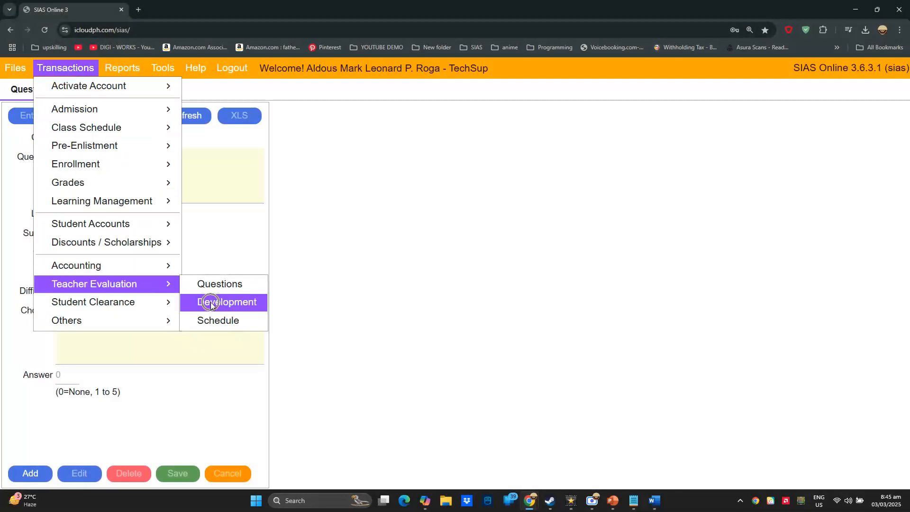
key(ctrl)
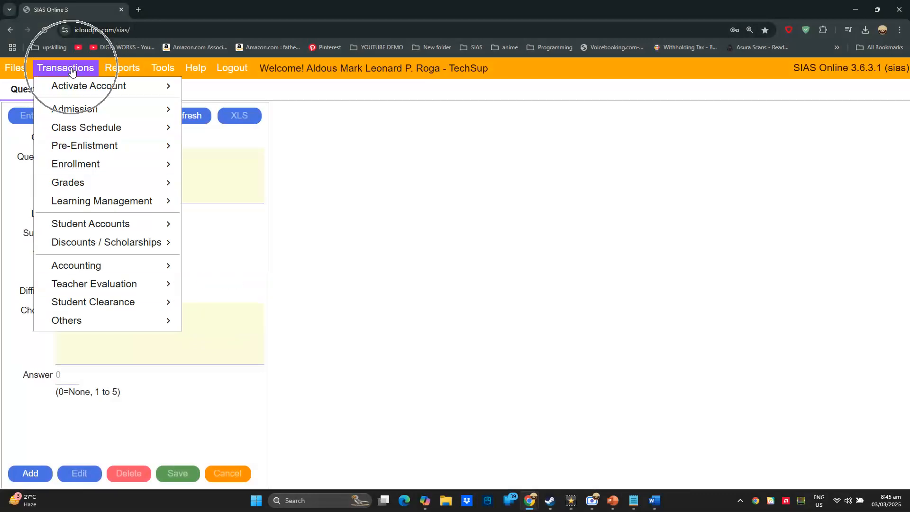
key(ctrl)
key(ctrl)
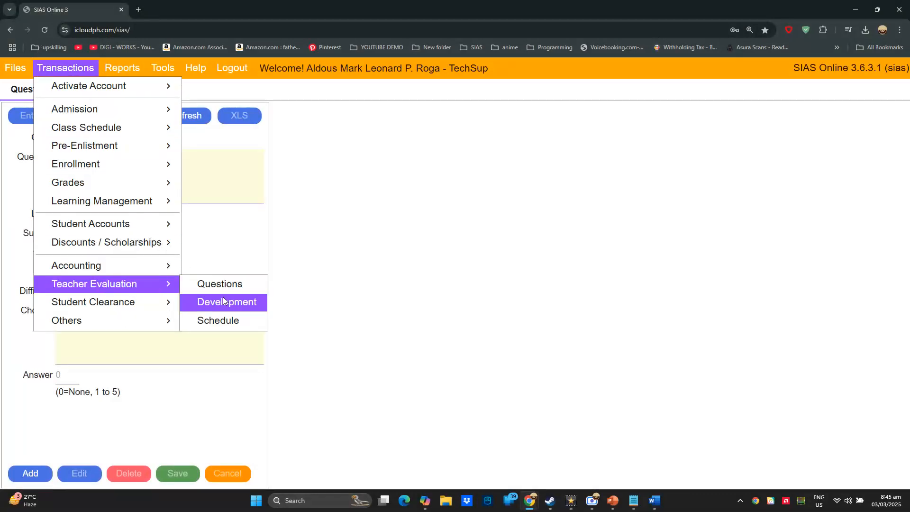
key(ctrl)
click(230, 311)
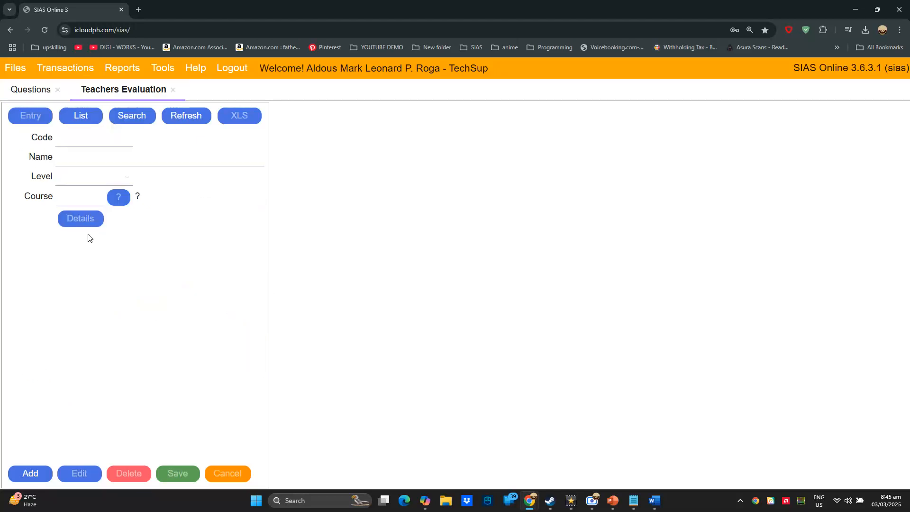
Step: Add an evaluation with code 2025 T, name Teacher Evaluation 2025 and level College
click(37, 473)
click(68, 135)
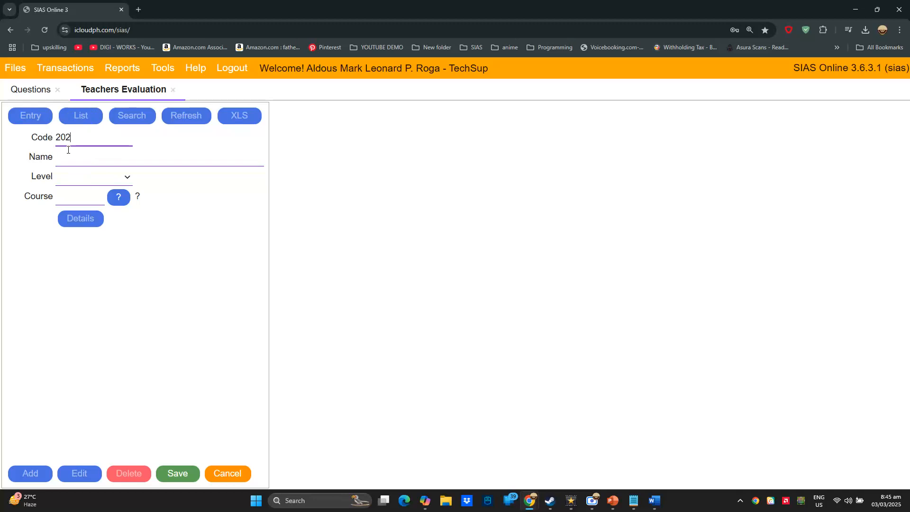
text(2025 T)
key(Tab)
text(Teacher Evalua)
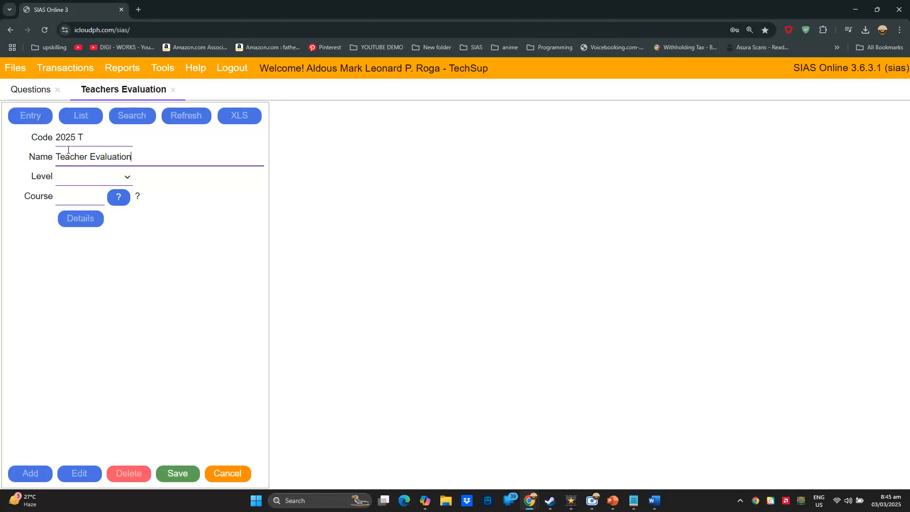
text(tion 2025)
click(94, 177)
click(94, 322)
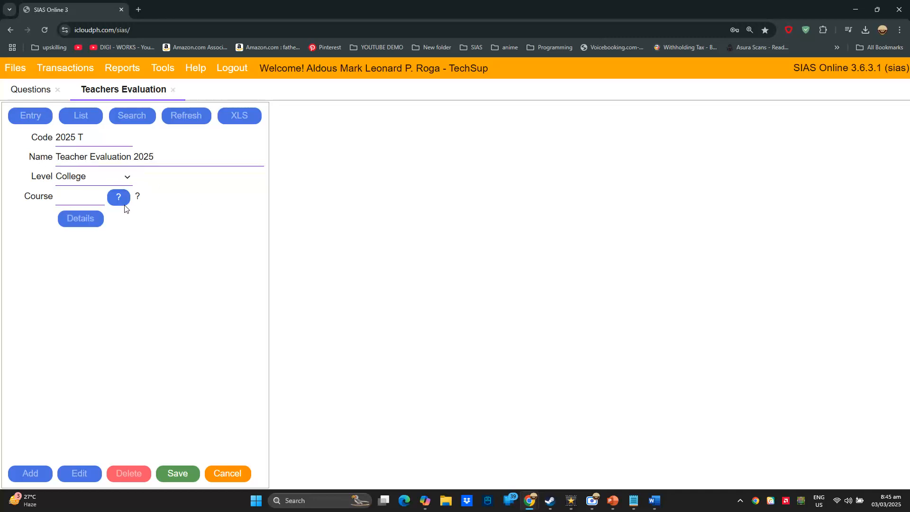
click(66, 199)
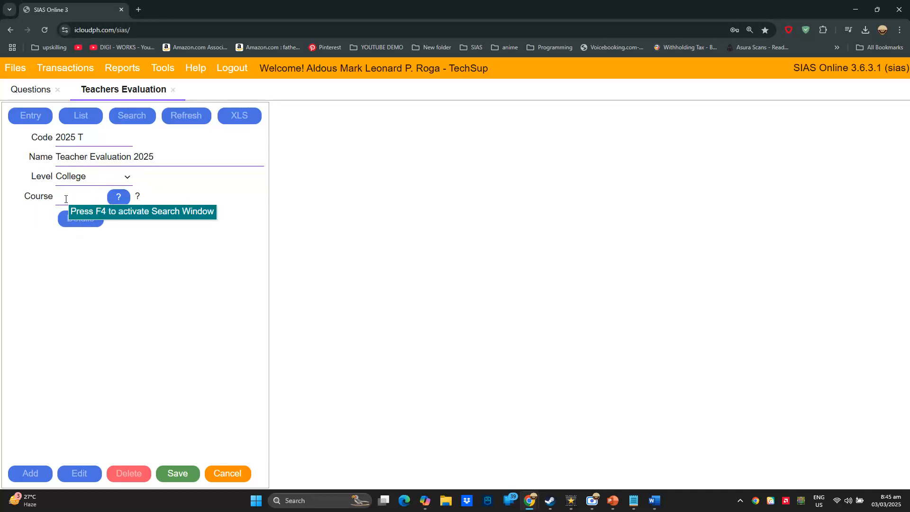
text(blank)
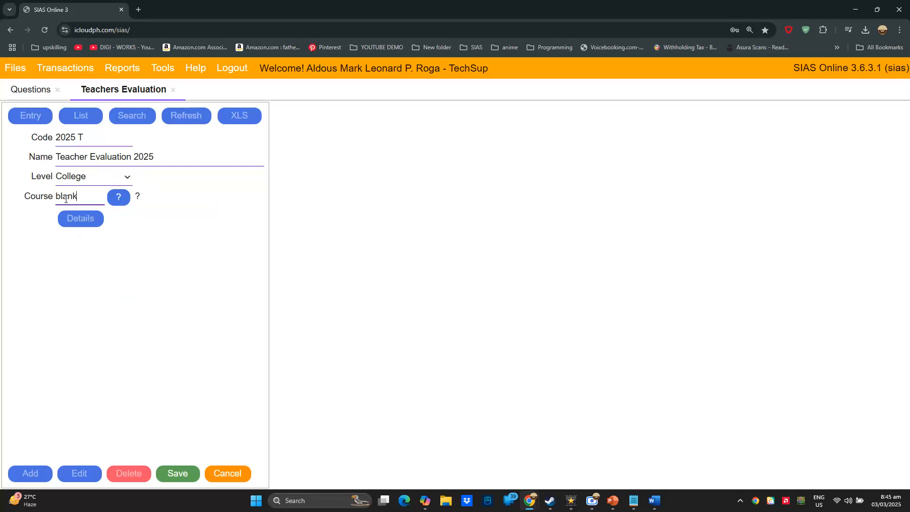
double_click(66, 199)
key(BackSpace)
click(66, 199)
click(118, 198)
click(505, 135)
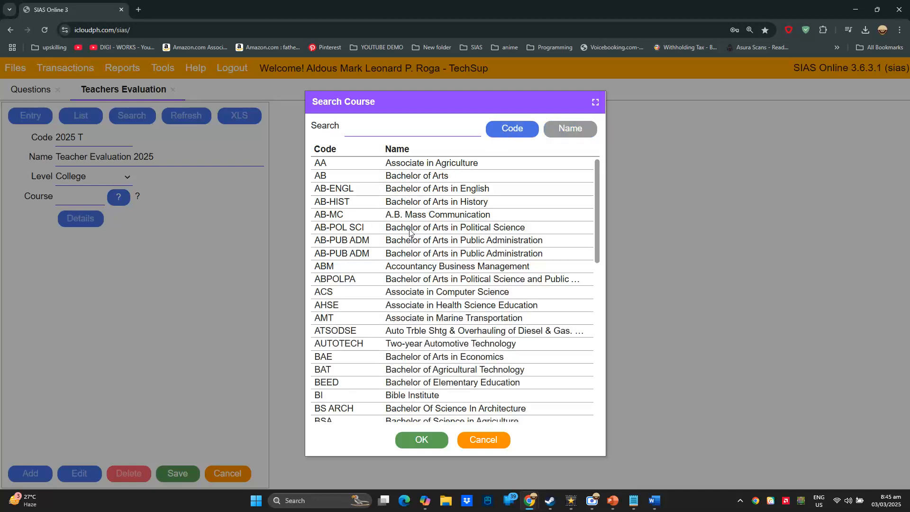
click(410, 232)
click(498, 443)
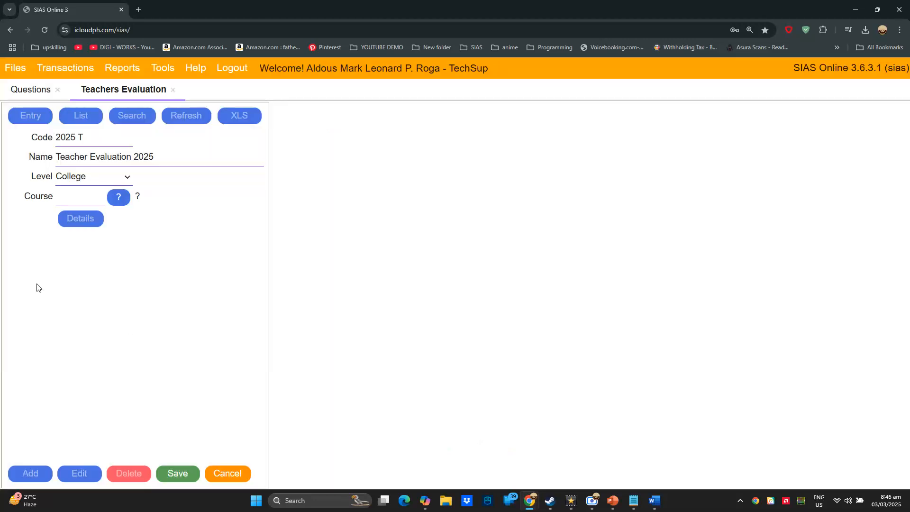
Step: Save the Teacher Evaluation 2025 record with the course left blank
click(84, 218)
click(177, 474)
click(78, 204)
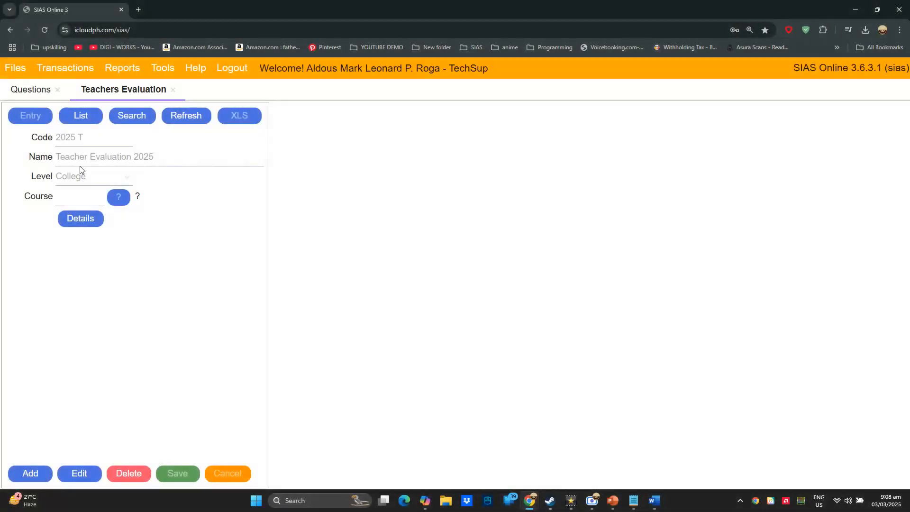
Step: Open the details of the 2025 T evaluation and enter No 1 and Rate 25 for a new record
click(81, 222)
click(121, 218)
click(439, 181)
click(423, 306)
click(79, 122)
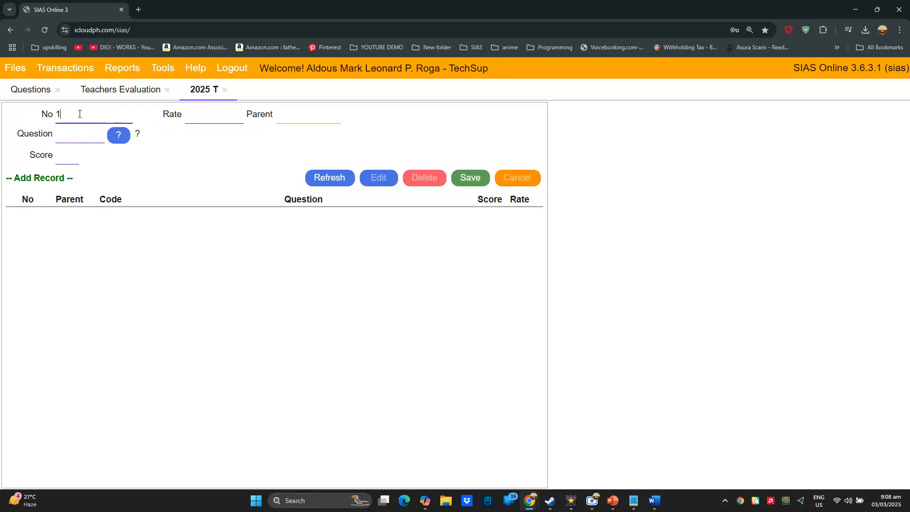
click(61, 117)
click(193, 114)
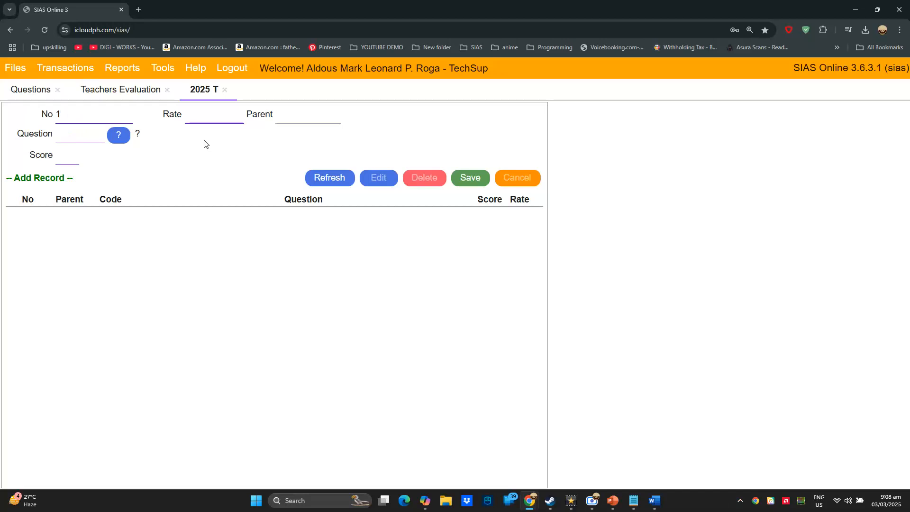
click(201, 147)
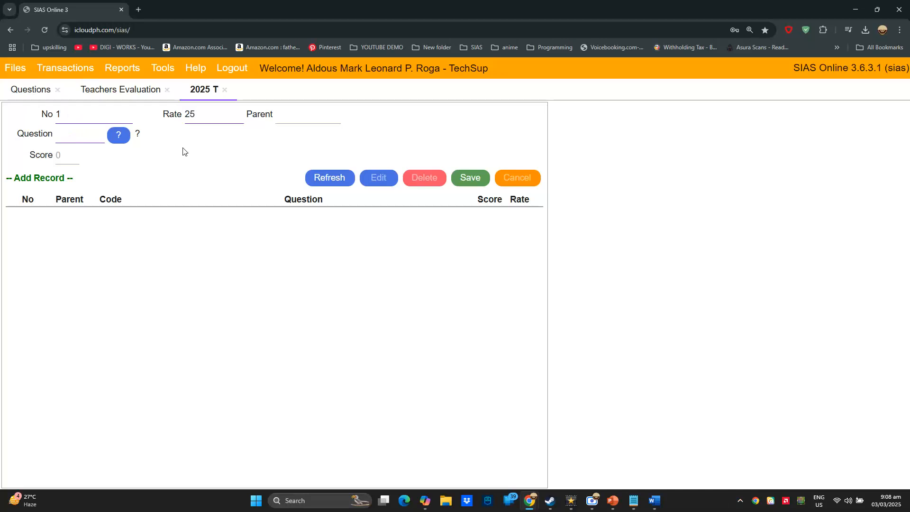
click(199, 116)
Step: Search question names for under, select Undertakings 25% as the record's question and save the record
click(118, 135)
text(under)
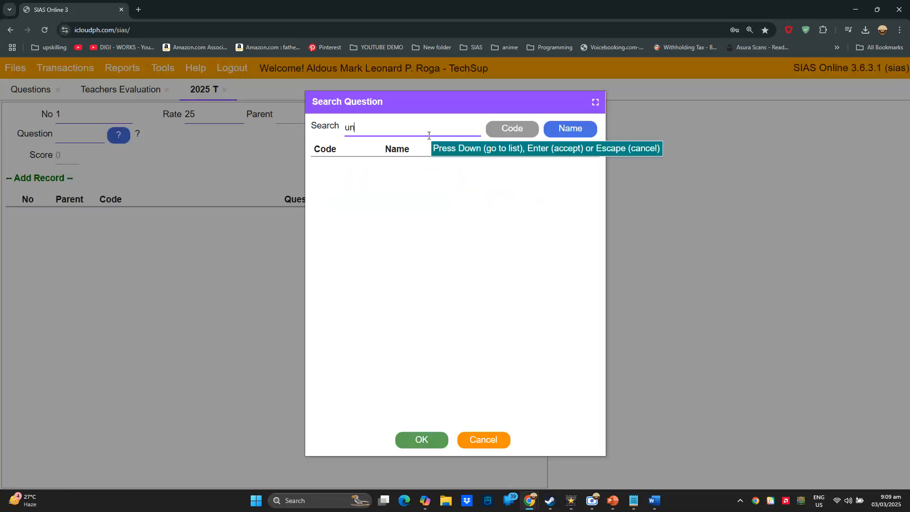
click(571, 128)
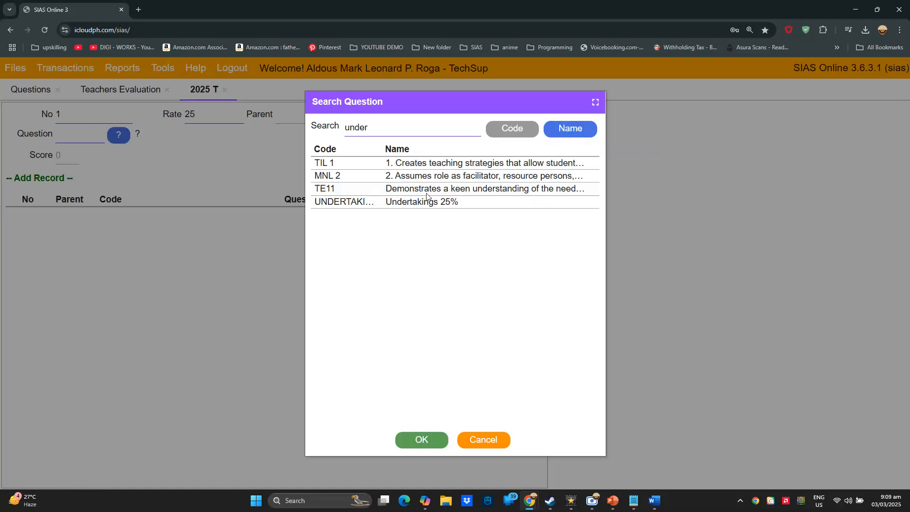
click(426, 205)
click(422, 440)
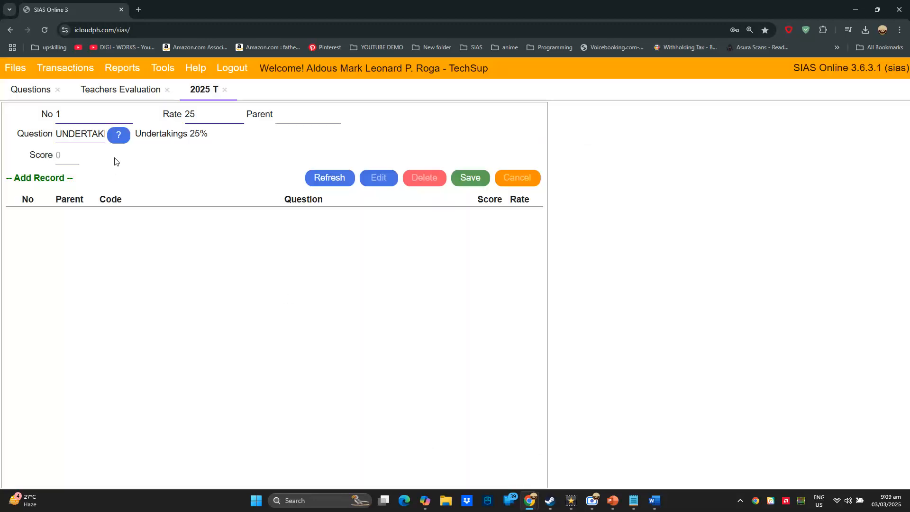
click(473, 181)
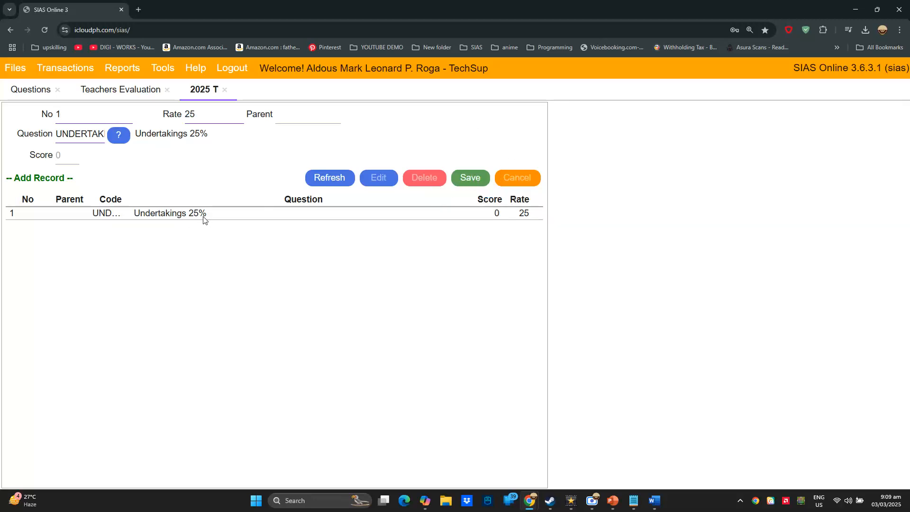
Step: Widen the Code column and the record area to examine the Undertakings record's full code, score and rate
click(167, 216)
drag(127, 202, 171, 202)
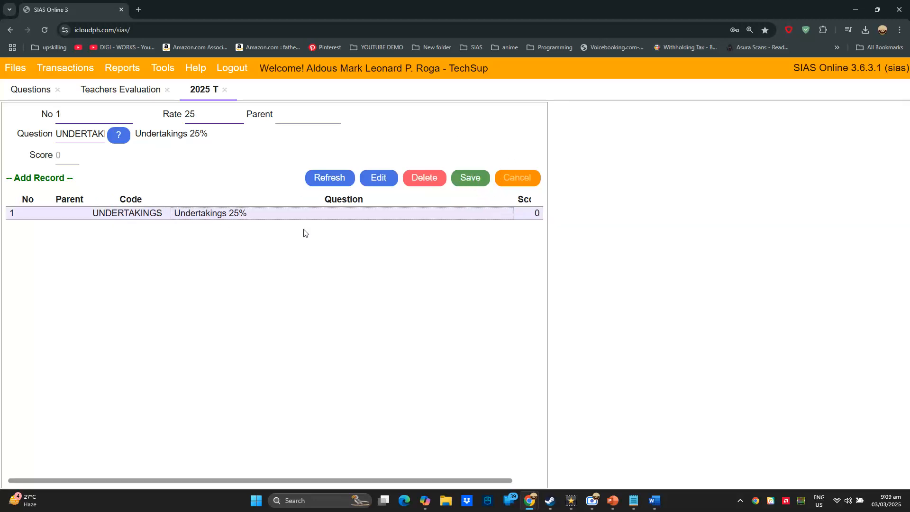
drag(546, 229, 682, 247)
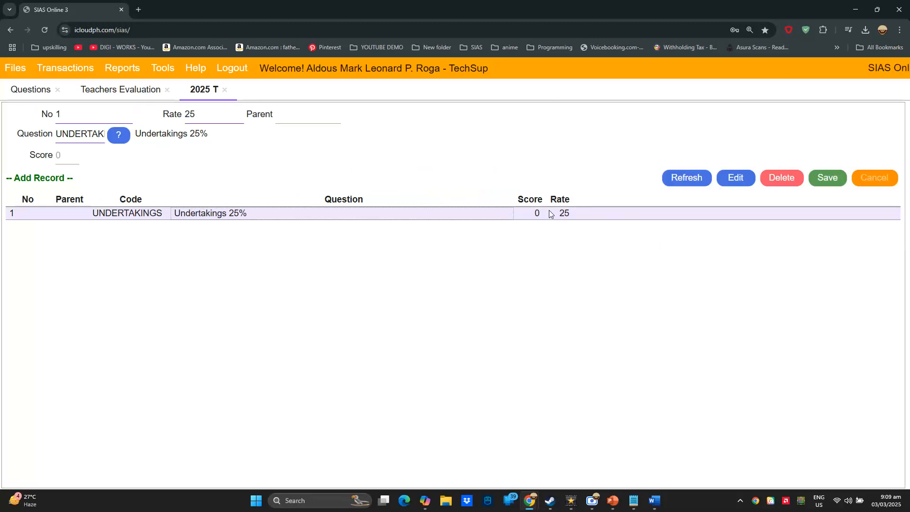
click(564, 213)
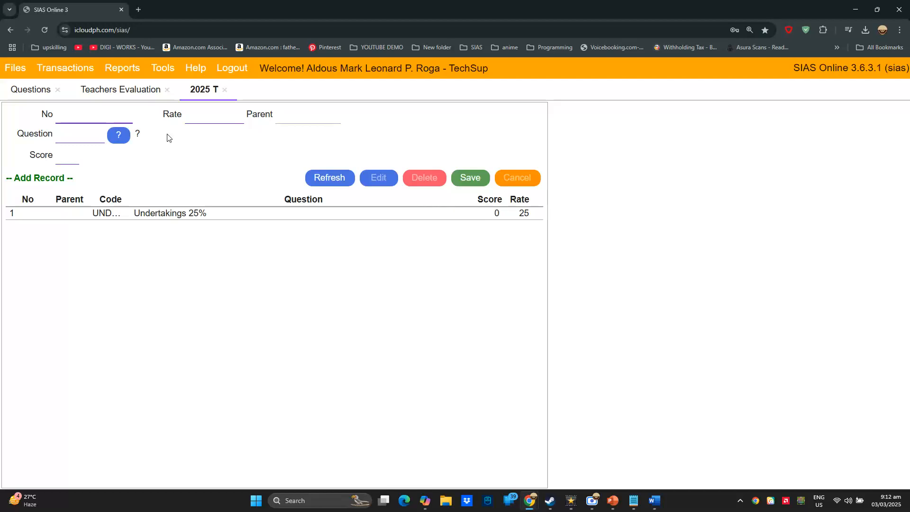
Step: Widen the Code column slightly and enter No 1.1 for a new record under Undertakings
drag(132, 200, 143, 213)
click(90, 119)
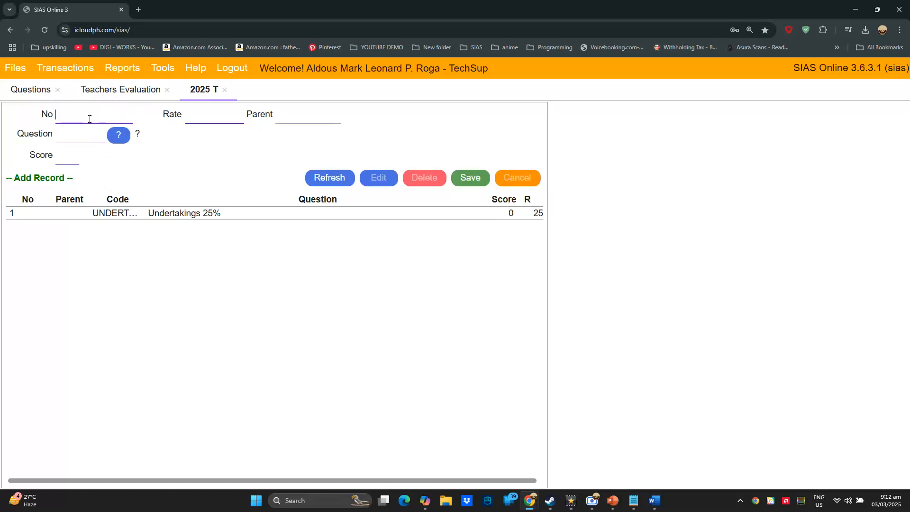
key(ctrl)
key(ctrl)
key(ctrl)
key(ctrl)
click(72, 117)
click(109, 213)
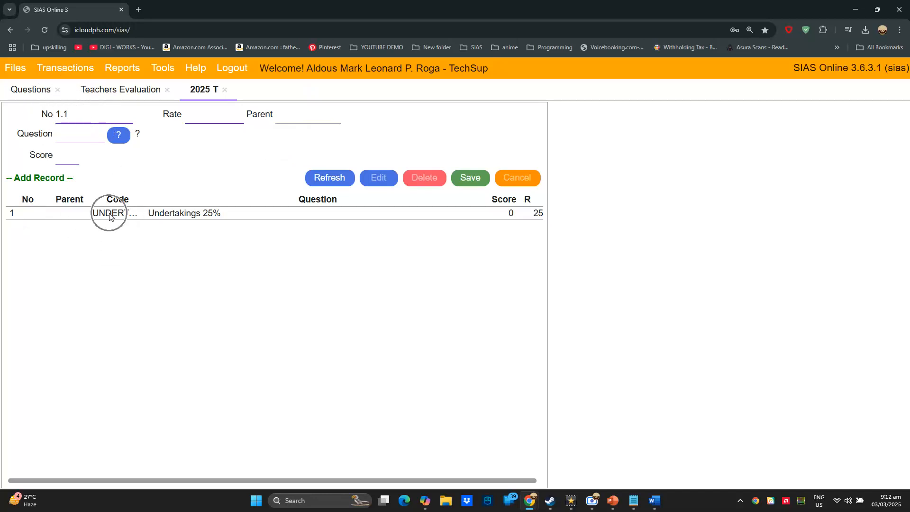
click(191, 116)
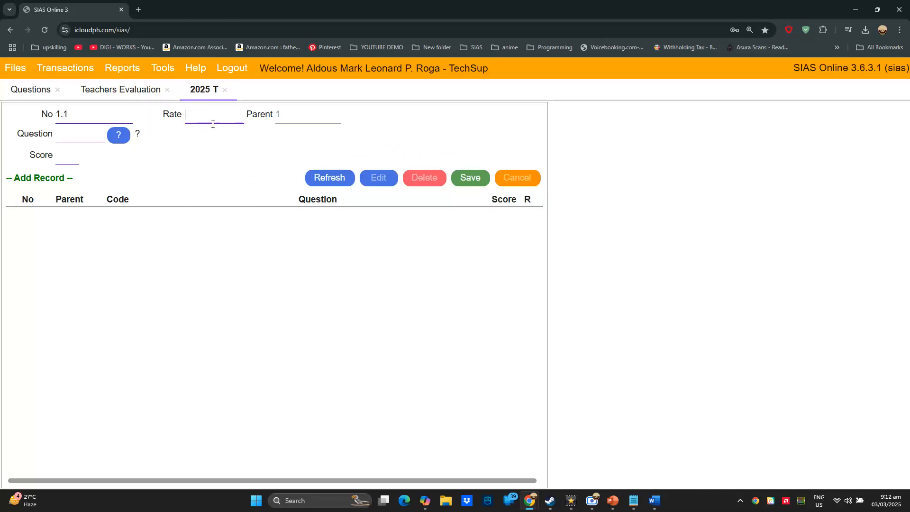
Step: Search question codes for u, choose U1 for record 1.1, set its score to 1 and save it
click(78, 137)
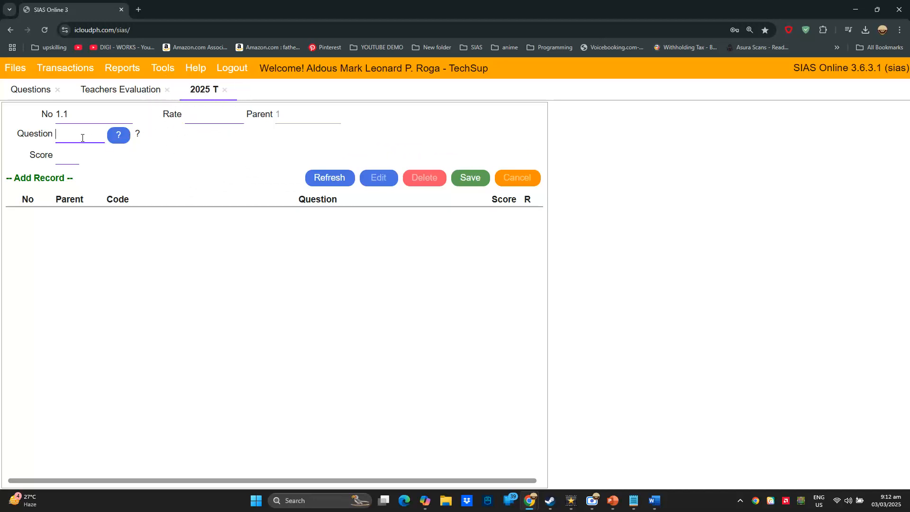
click(124, 139)
click(493, 129)
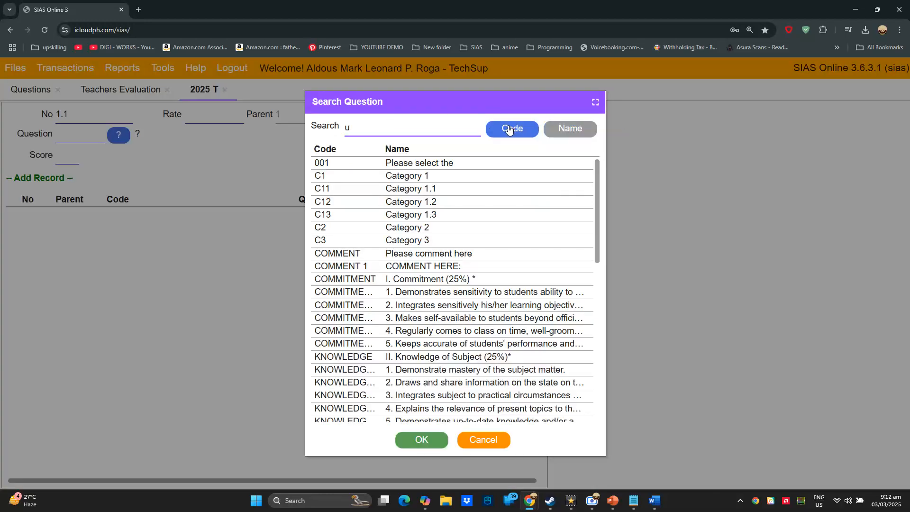
click(405, 167)
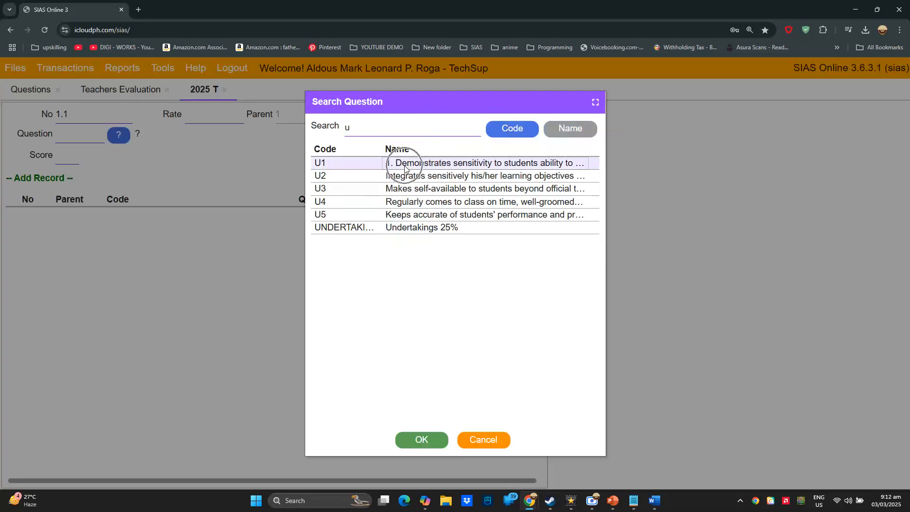
click(434, 437)
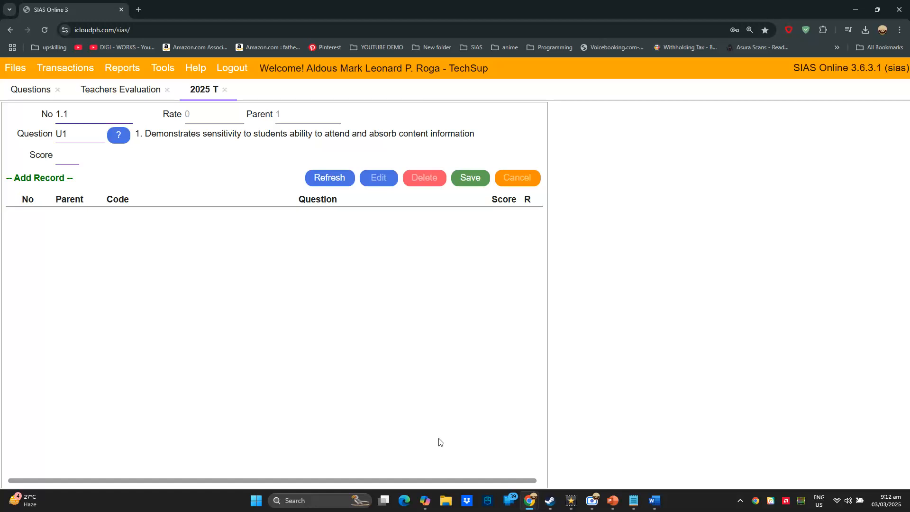
click(65, 155)
text(1)
click(469, 178)
click(145, 214)
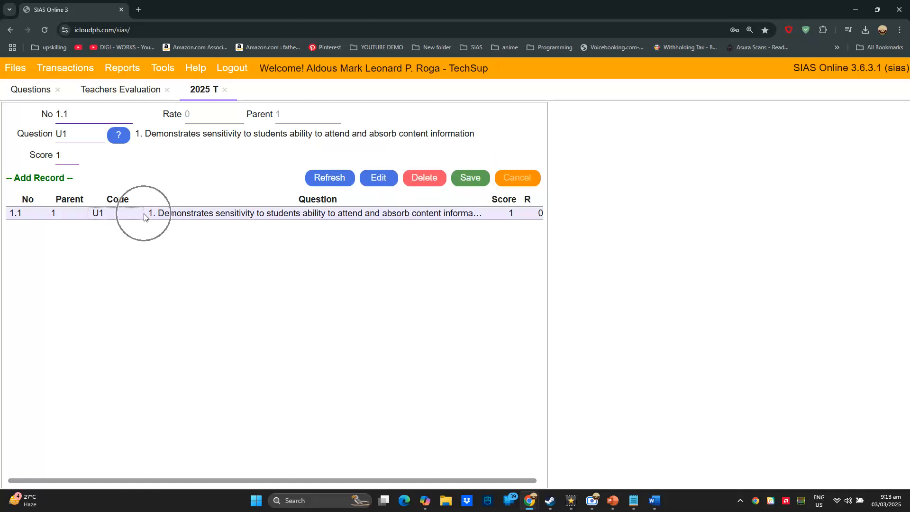
Step: Save another Undertakings record with No 1.2 and question U2
click(65, 135)
key(BackSpace)
text(2)
click(129, 121)
key(BackSpace)
text(2)
click(469, 178)
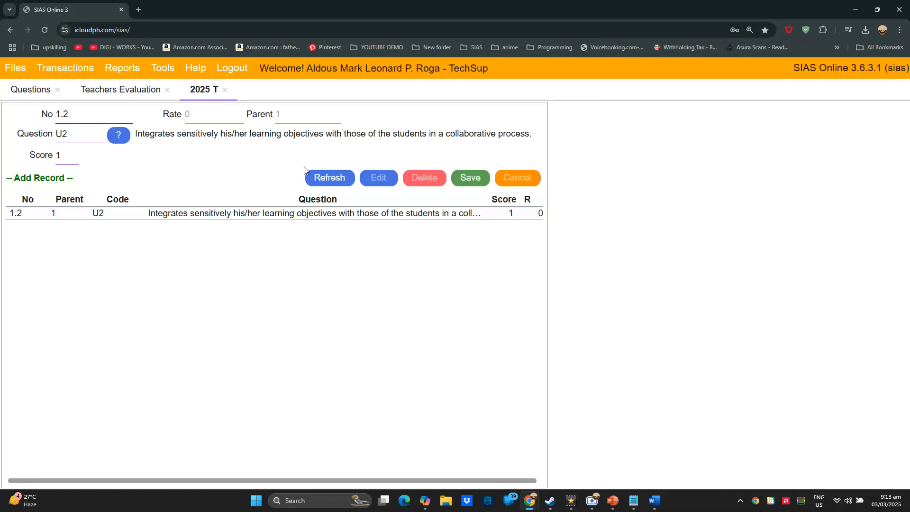
Step: Save another Undertakings record with No 1.3 and question U3
drag(68, 110, 68, 135)
text(3)
key(Tab)
click(67, 135)
text(3)
key(Tab)
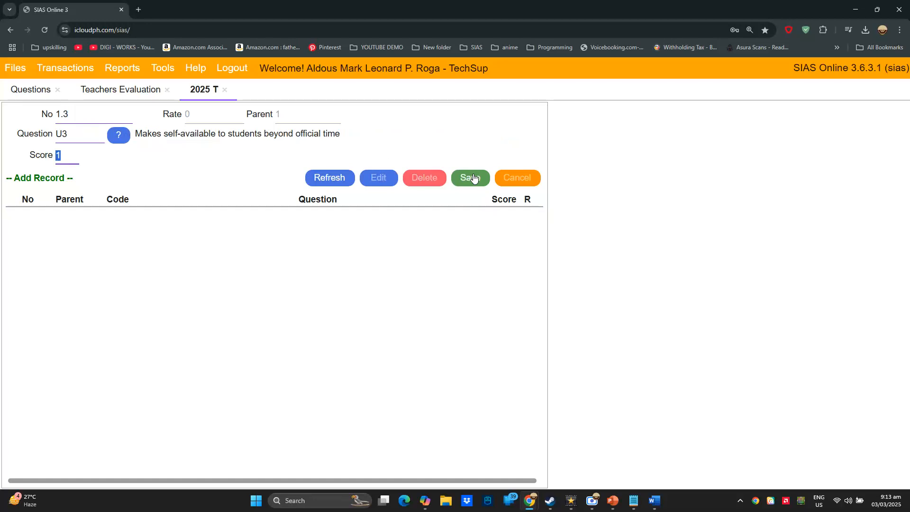
click(470, 177)
Step: Save another Undertakings record with No 1.4 and question U4
click(67, 116)
text(4)
key(Tab)
click(66, 135)
drag(62, 136, 75, 135)
text(4)
key(Tab)
click(473, 181)
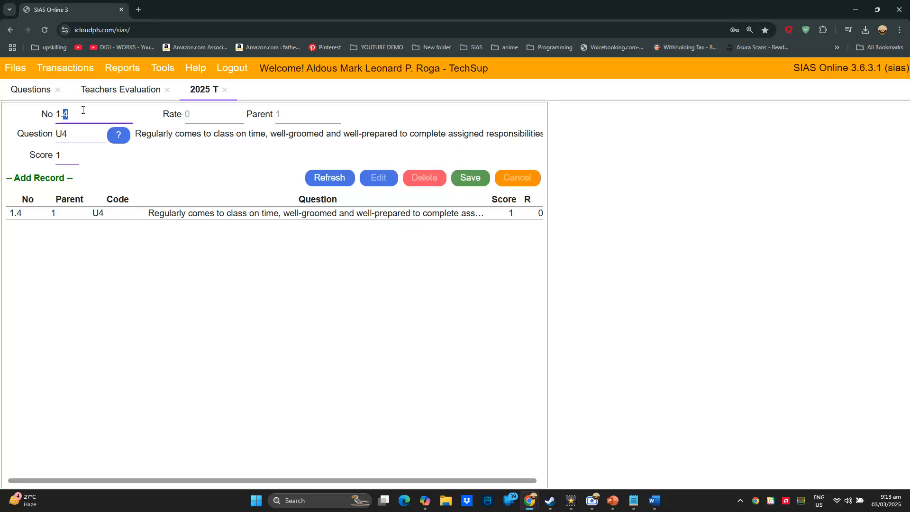
Step: Save another Undertakings record with No 1.5 and question U5
key(Tab)
text(U5)
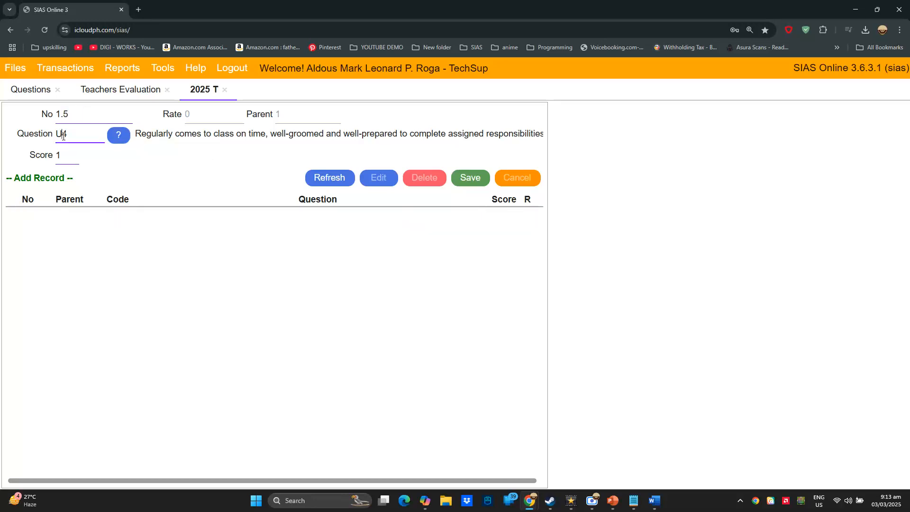
key(Tab)
click(457, 179)
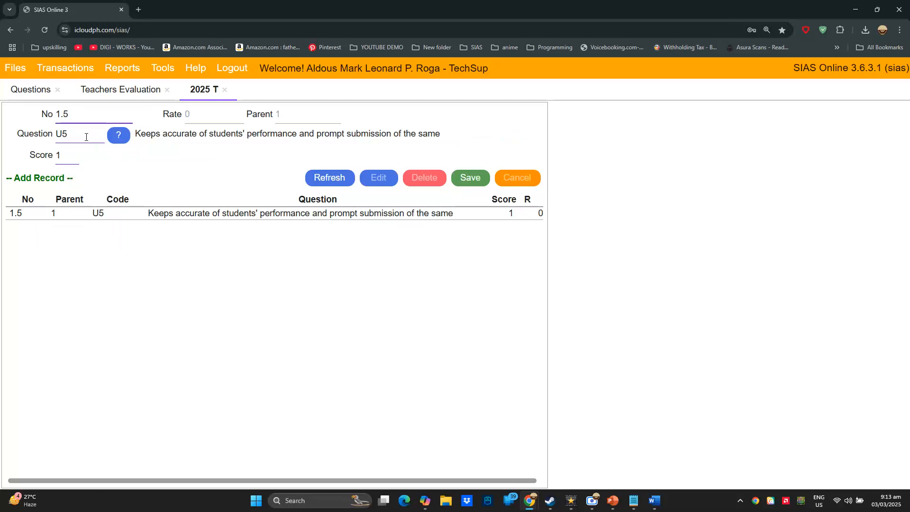
Step: Clear the record number and question entries to list all records of the 2025 T evaluation
double_click(78, 119)
key(BackSpace)
key(Tab)
key(BackSpace)
key(Tab)
click(64, 228)
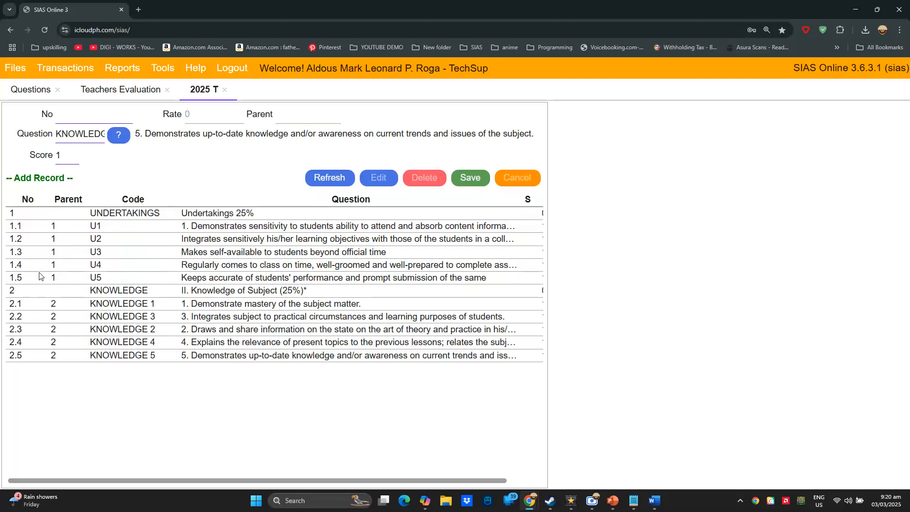
Step: Open the Knowledge of Subject (25%) record for editing, save it as No 2 and list all records again
click(109, 294)
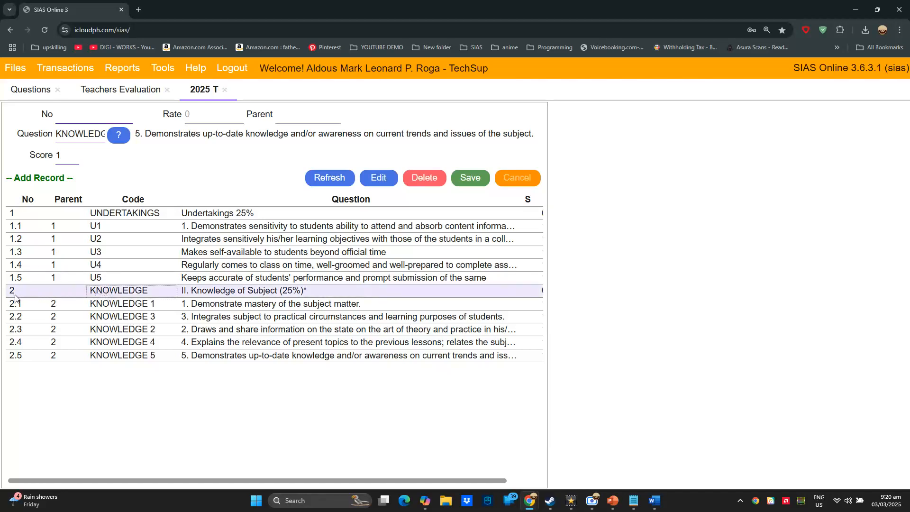
click(378, 178)
click(68, 117)
double_click(58, 117)
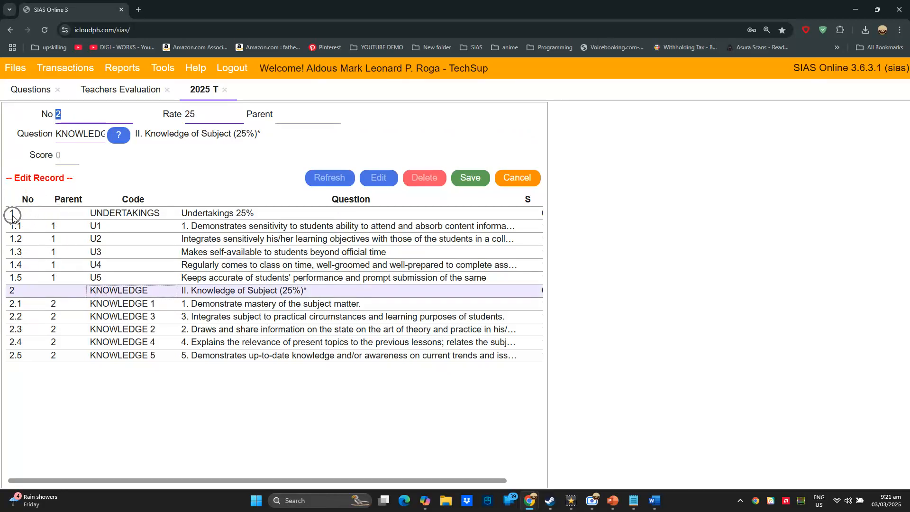
click(67, 133)
click(72, 115)
key(ctrl)
key(ctrl)
key(ctrl)
key(ctrl)
key(ctrl)
key(ctrl)
key(ctrl)
key(ctrl)
key(ctrl)
key(ctrl)
key(ctrl)
key(ctrl)
key(ctrl)
key(ctrl)
click(475, 185)
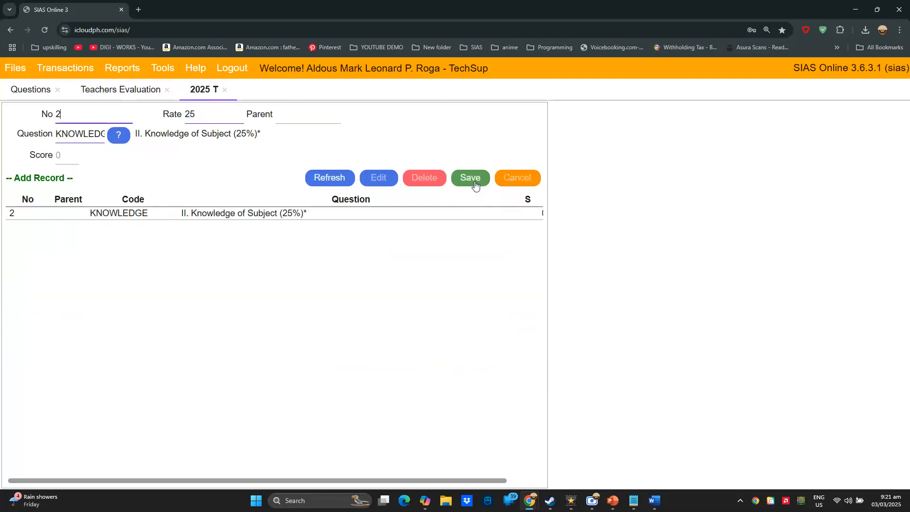
key(Tab)
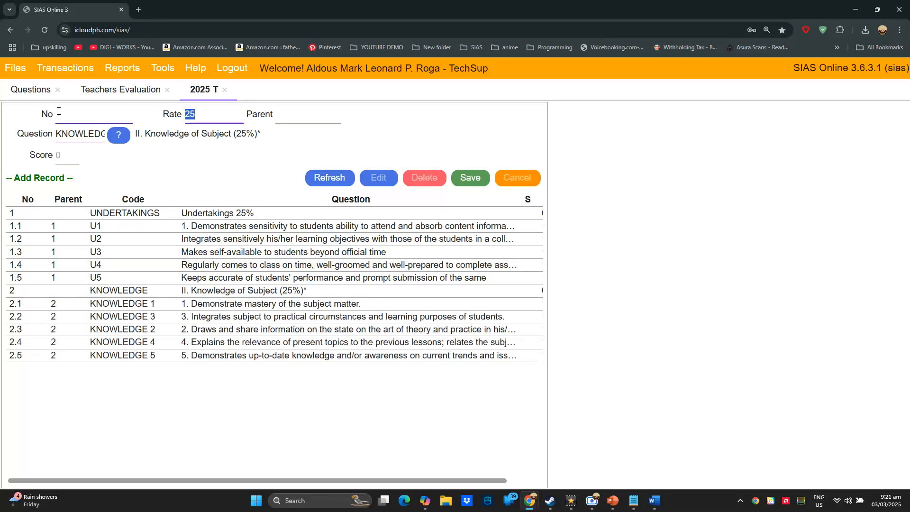
Step: Open the KNOWLEDGE 1 record, Demonstrate mastery of the subject matter, for editing
click(106, 308)
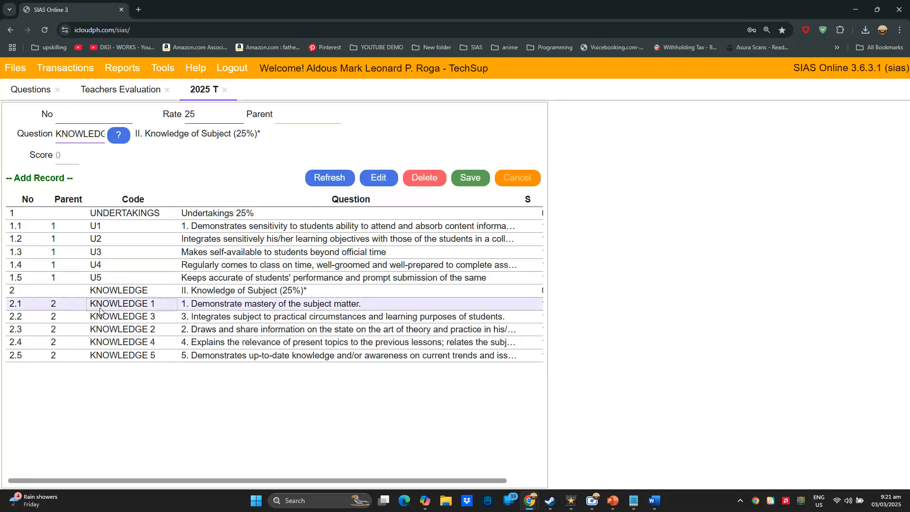
click(377, 179)
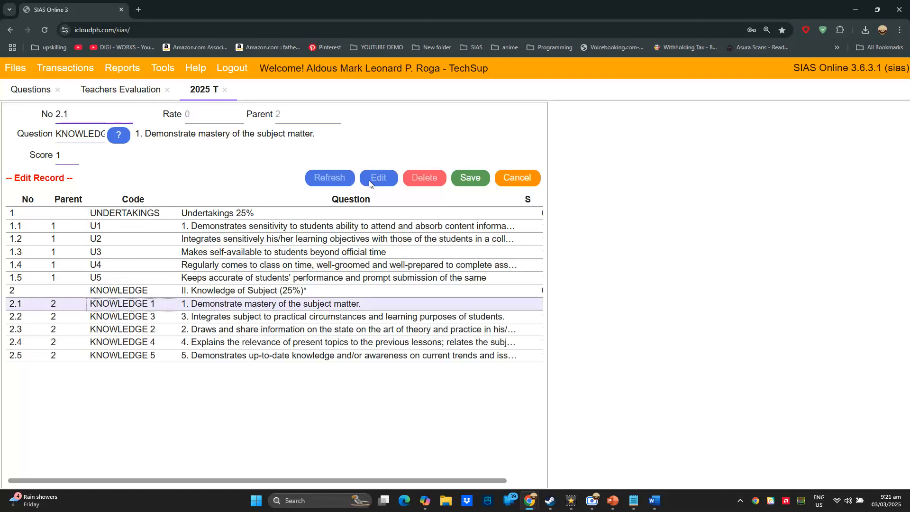
click(76, 110)
key(ctrl)
key(ctrl)
key(ctrl)
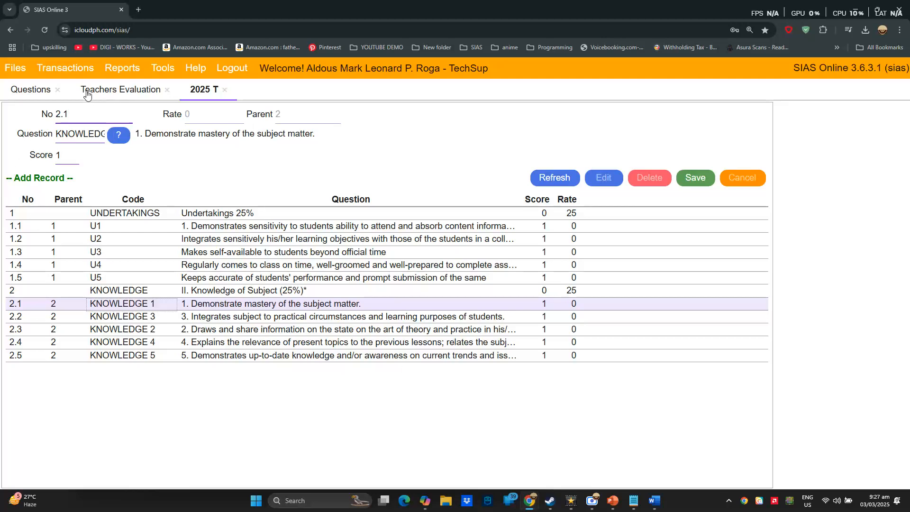
Step: Open the Schedule form for teacher evaluation
click(77, 73)
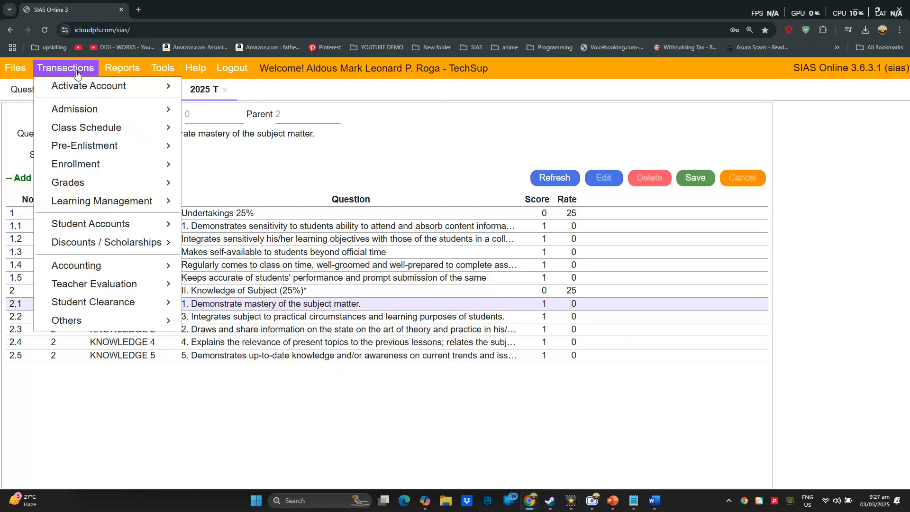
mouse_move(127, 279)
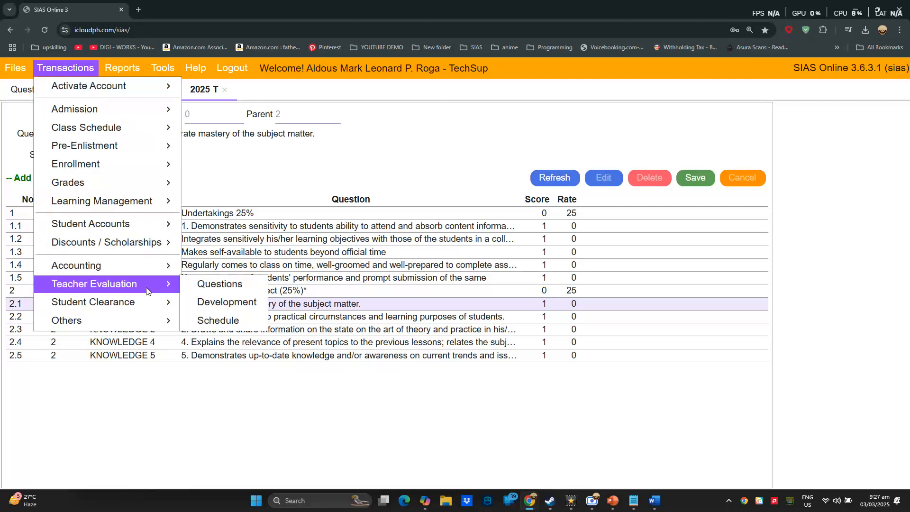
click(222, 329)
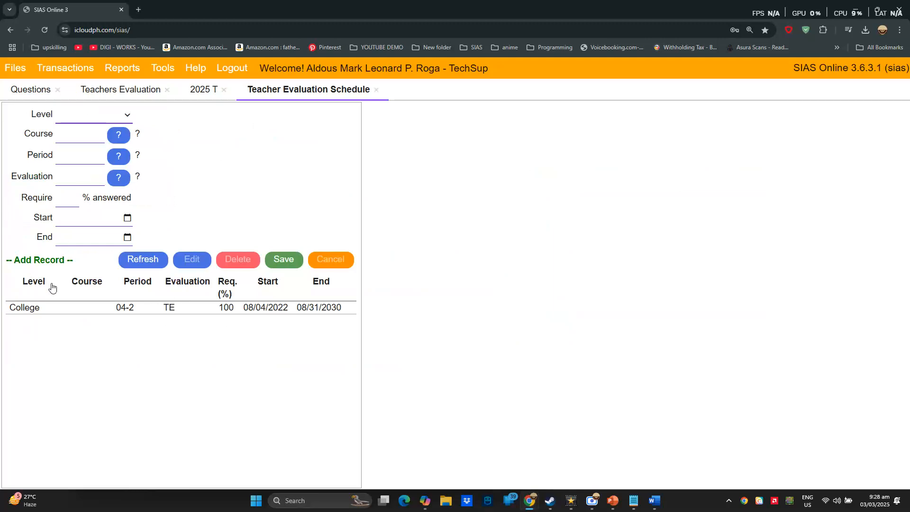
Step: Load the existing College schedule's values into the entry fields and cancel its edit mode
click(81, 311)
click(198, 269)
click(324, 264)
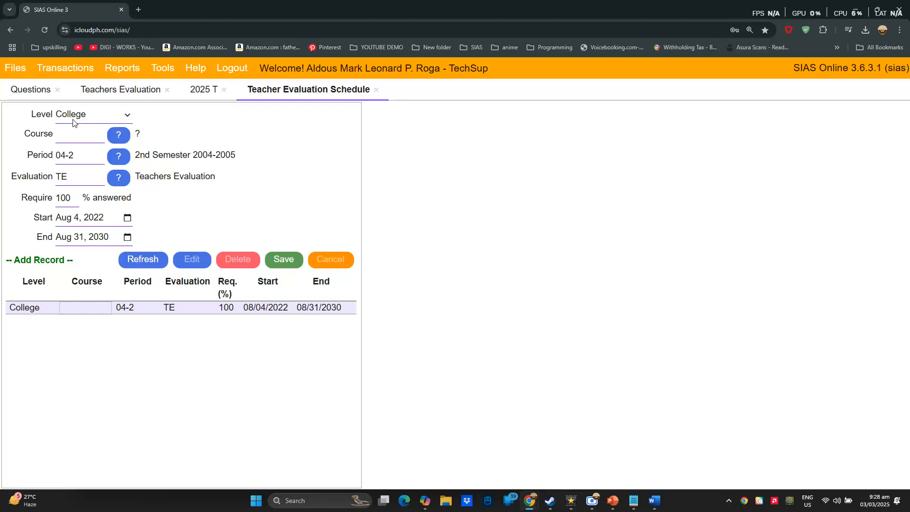
Step: Look up the available courses by code in the course search and cancel it without choosing one
click(66, 139)
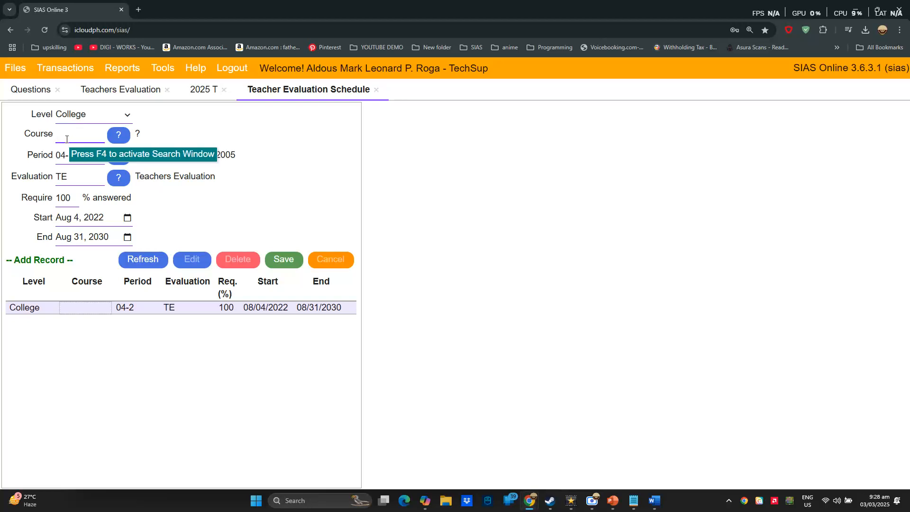
key(ctrl)
key(ctrl)
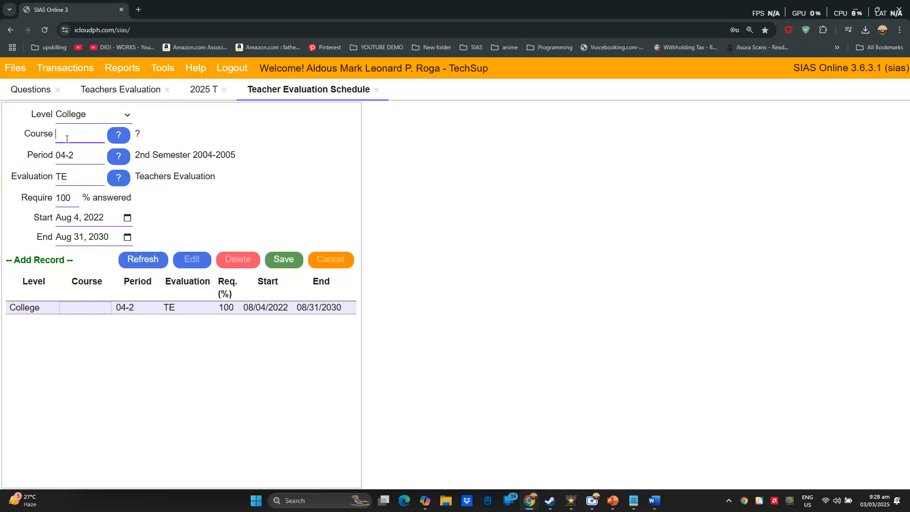
click(117, 137)
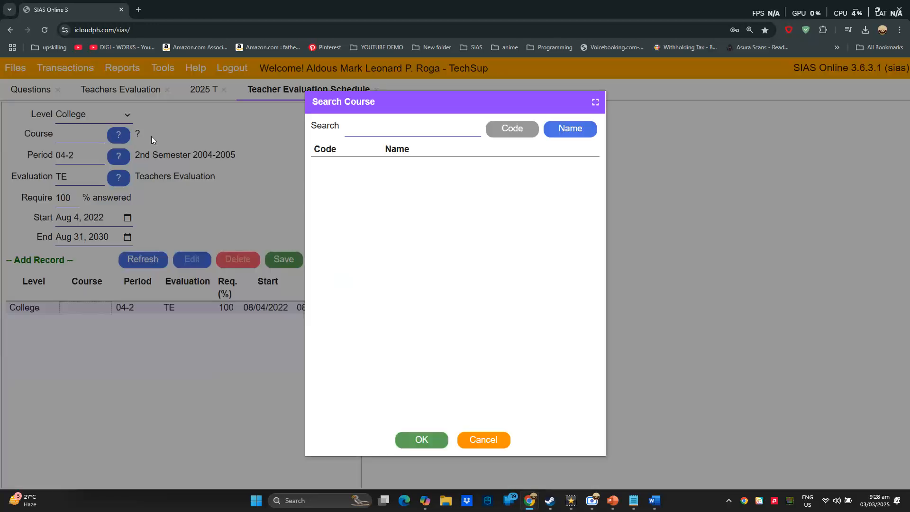
click(530, 135)
key(ctrl)
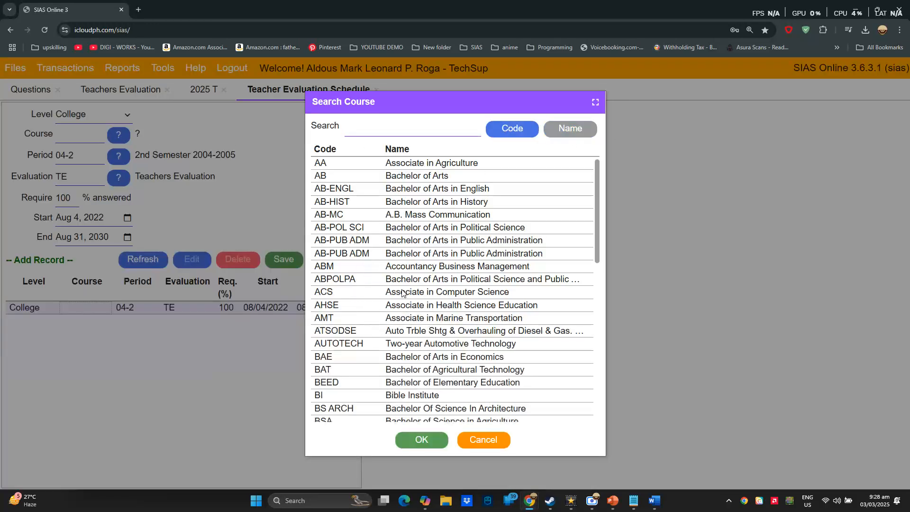
click(482, 441)
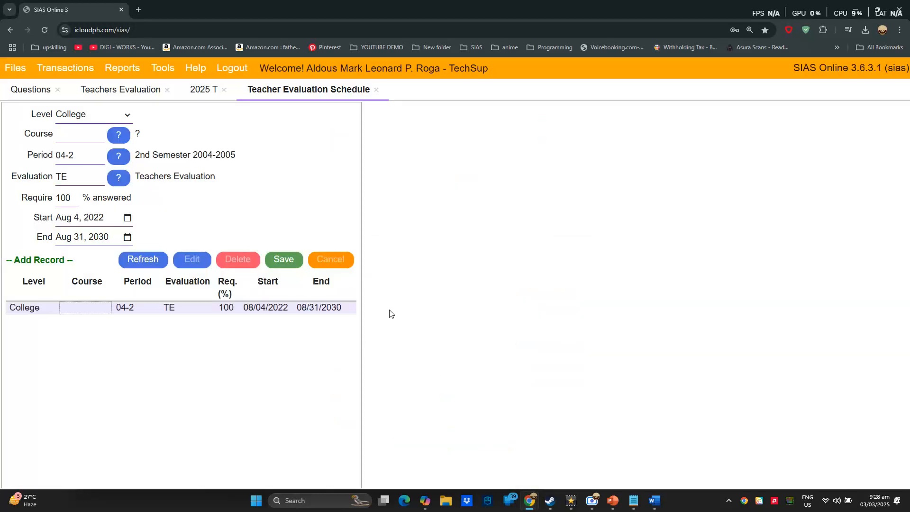
click(72, 153)
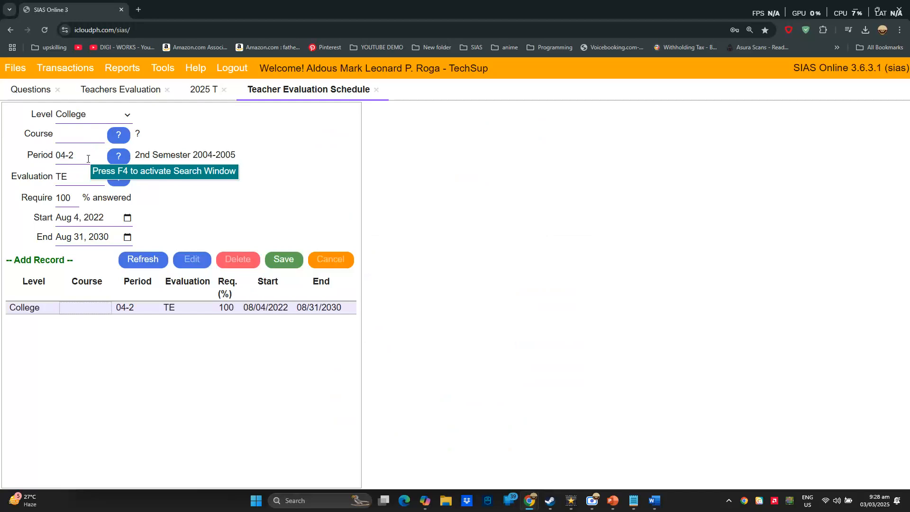
key(ctrl)
key(ctrl)
key(ctrl)
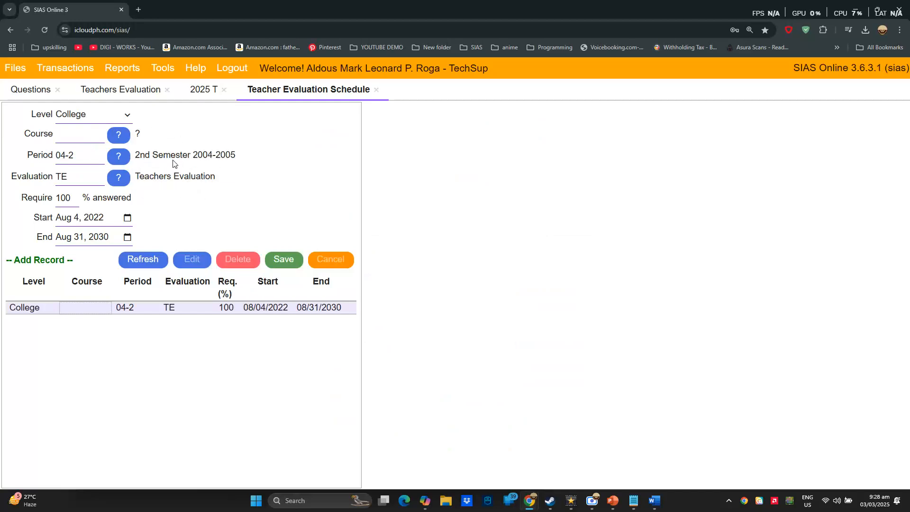
key(ctrl)
key(ctrl)
Step: Set the schedule's evaluation code to 2025 T
click(95, 176)
key(ctrl)
key(ctrl)
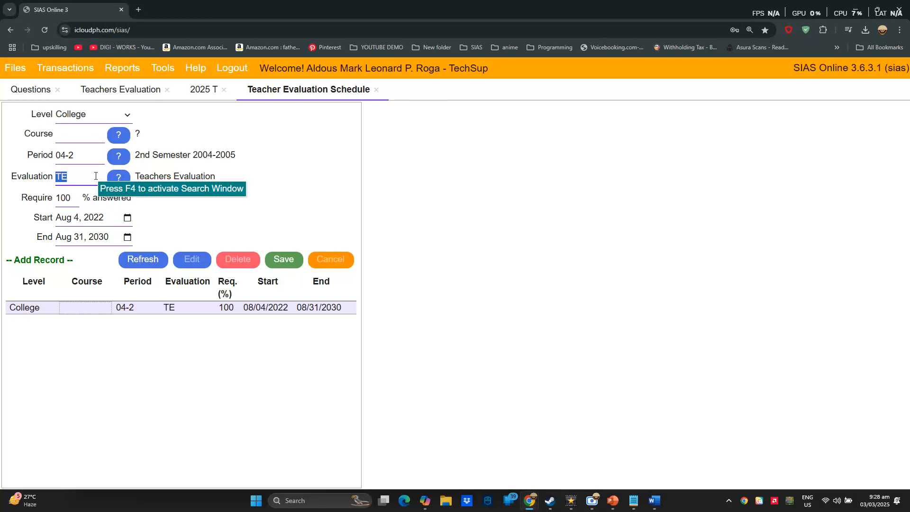
text(2025 t)
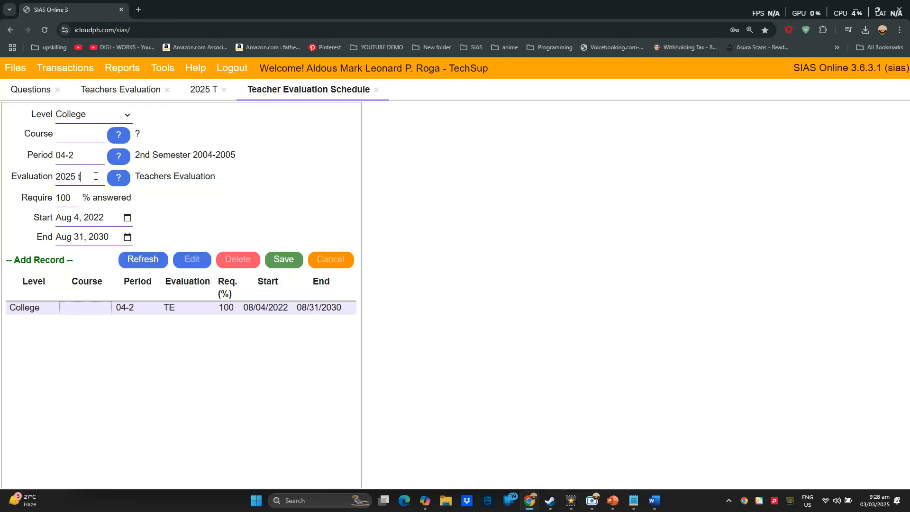
key(Tab)
key(ctrl)
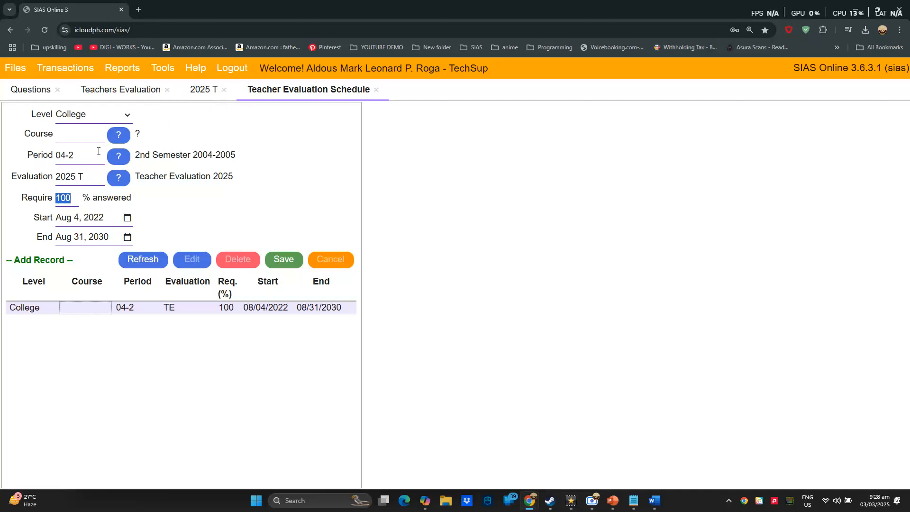
key(ctrl)
key(ctrl)
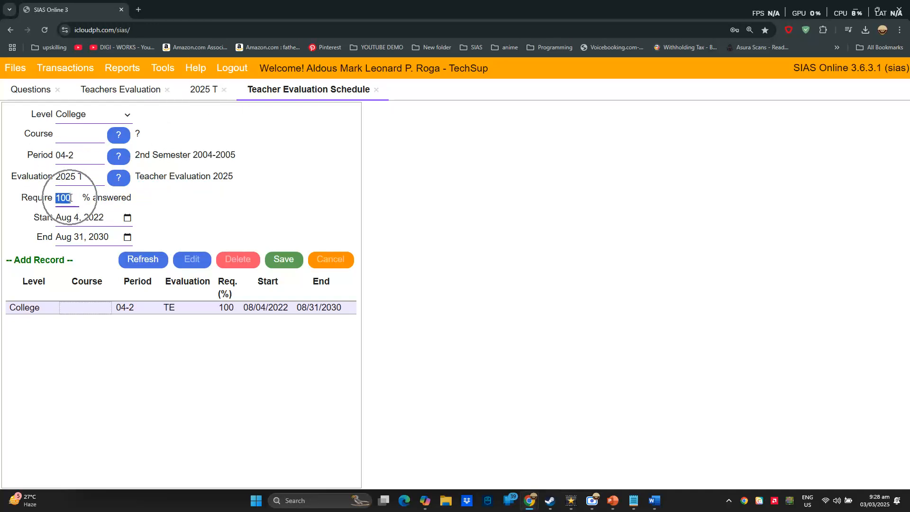
key(ctrl)
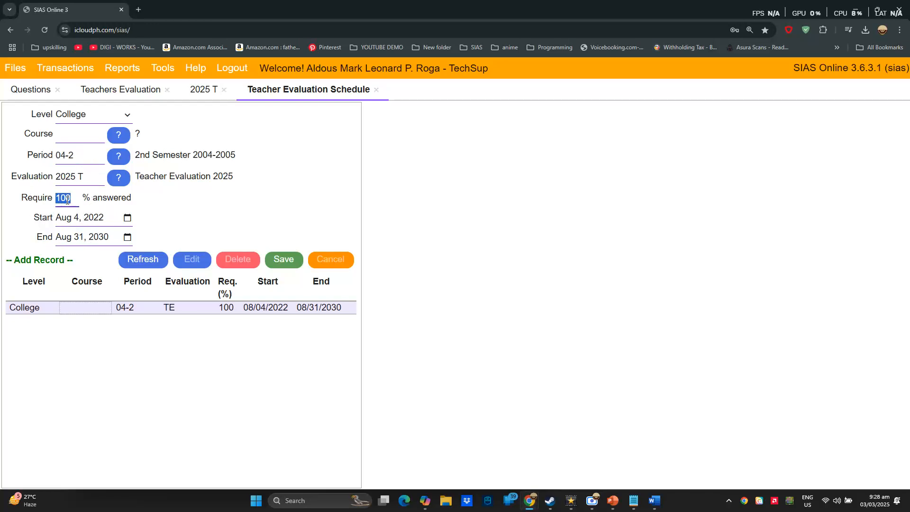
Step: Save the new College schedule for period 04-2, keeping the 100% answered requirement and the Aug 4, 2022 to Aug 31, 2030 dates
click(78, 218)
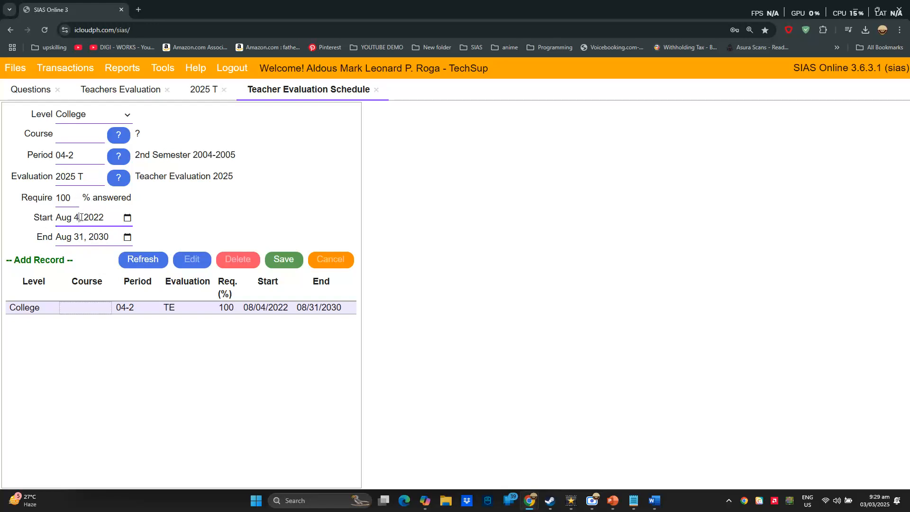
click(288, 264)
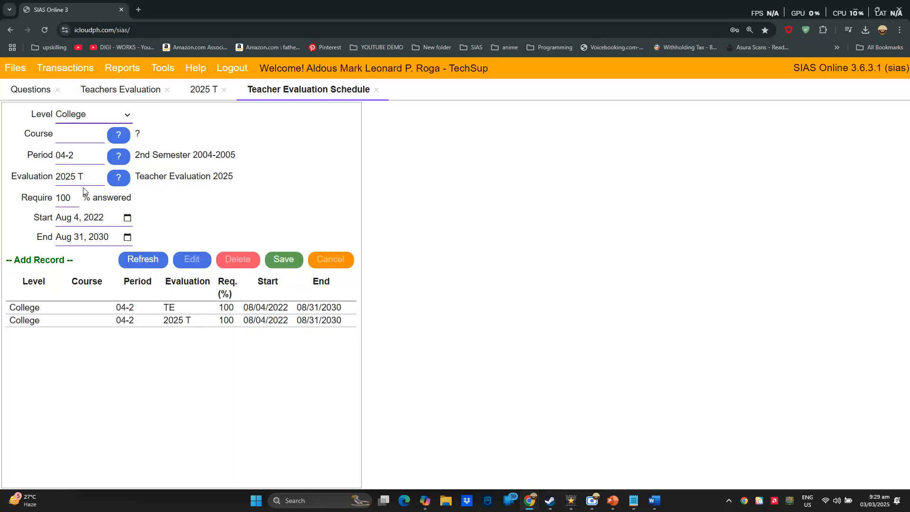
key(ctrl)
key(ctrl)
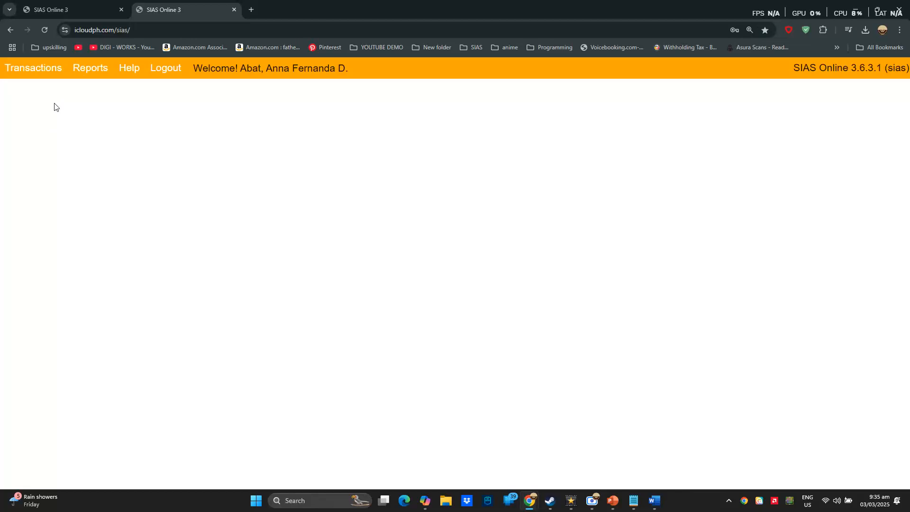
Step: Open the Teacher Evaluation form in the student's account
mouse_move(53, 77)
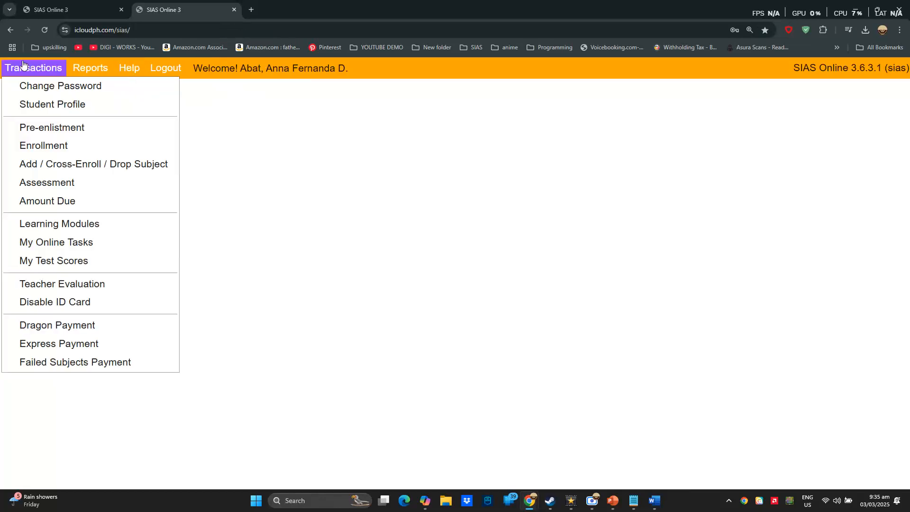
click(65, 286)
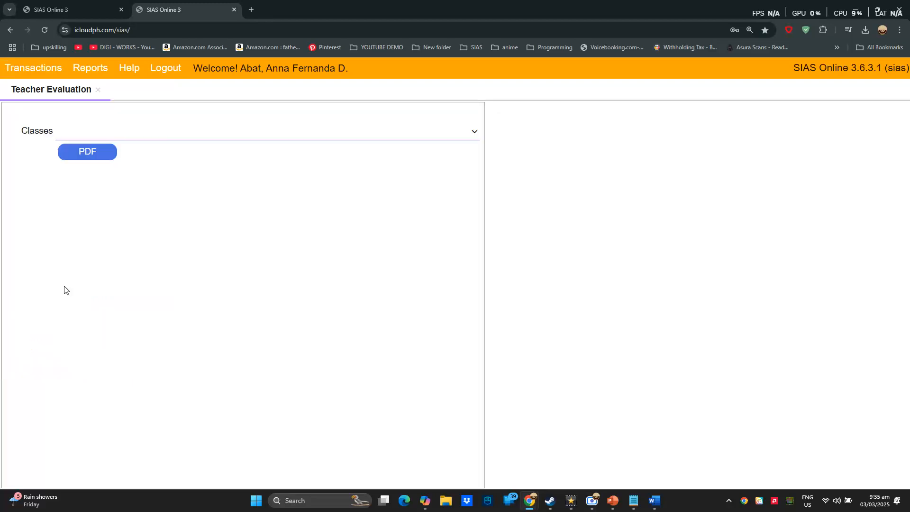
key(ctrl)
key(ctrl)
key(ctrl)
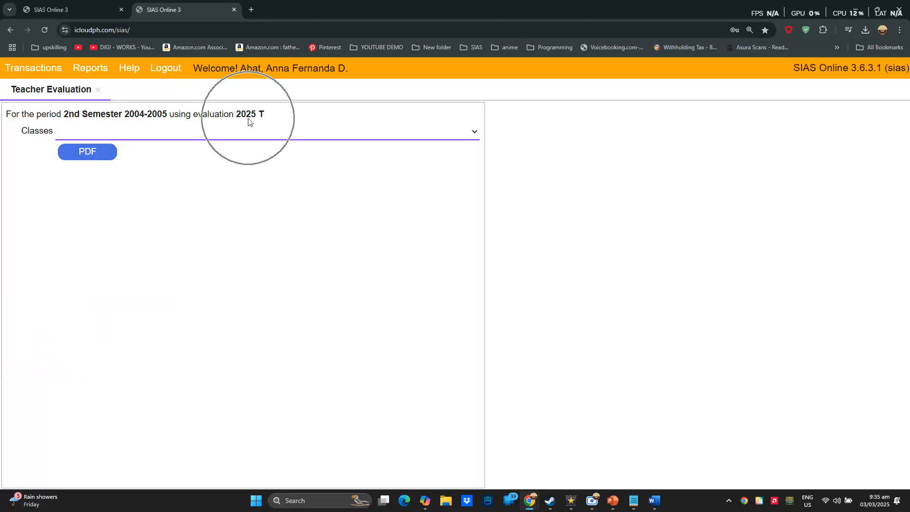
Step: Select class C245, FIL 12, from the student's classes for evaluation
click(207, 136)
key(ctrl)
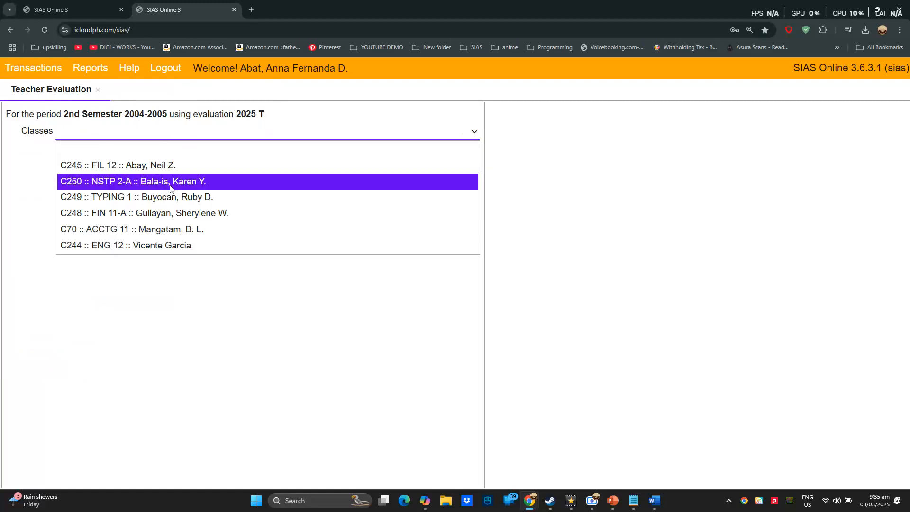
key(ctrl)
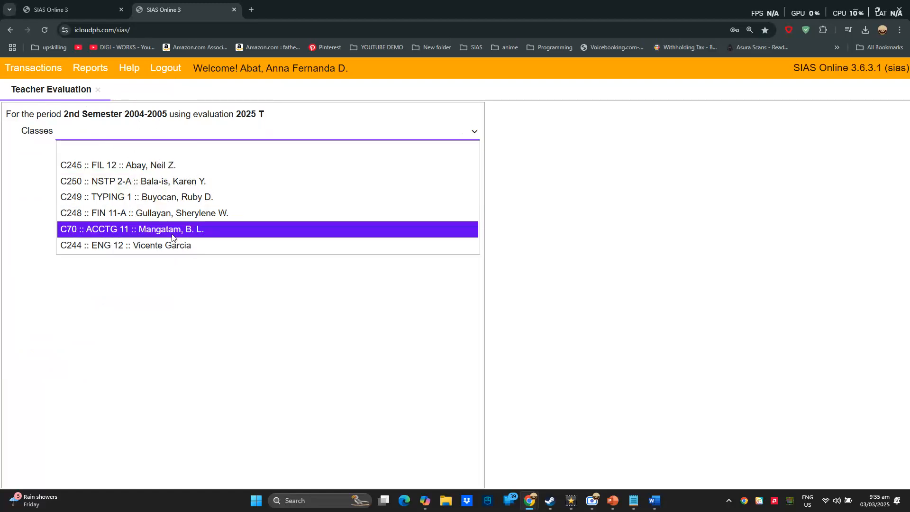
key(ctrl)
key(ctrl)
key(ctrl)
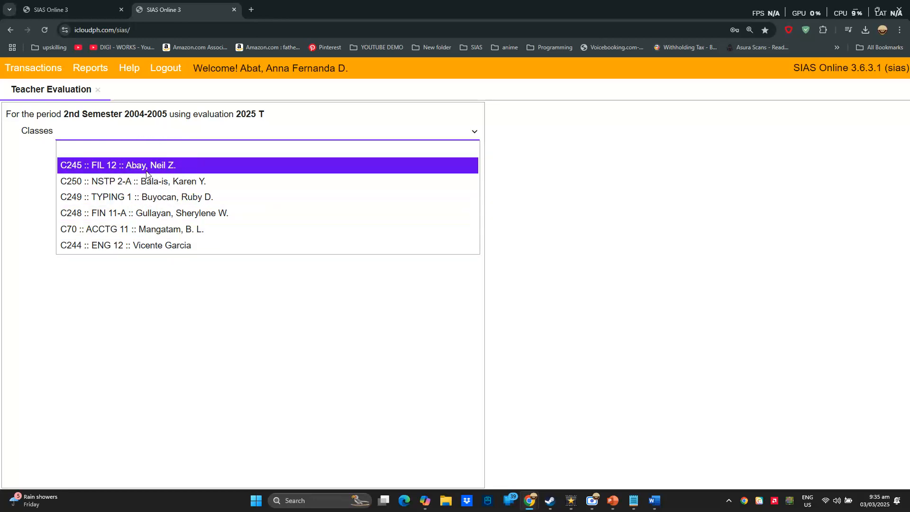
click(146, 173)
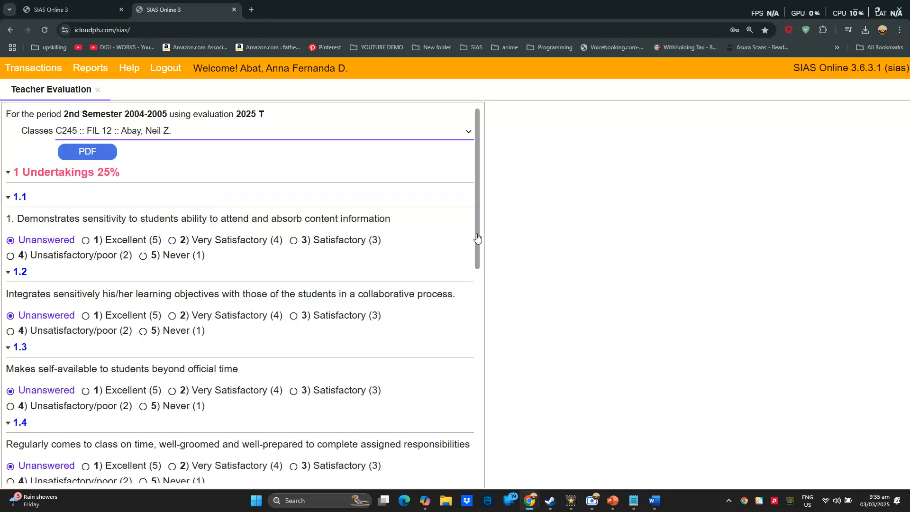
Step: Widen the evaluation form and rate Undertakings 1.1 to 1.5 for FIL 12 as Excellent, Very Satisfactory, Satisfactory, Unsatisfactory/poor and Never
drag(483, 232, 841, 294)
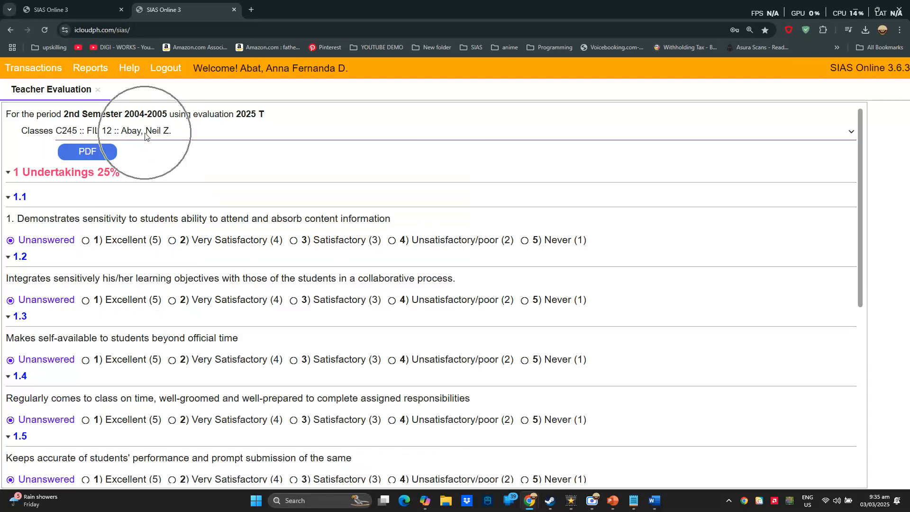
click(129, 241)
click(206, 306)
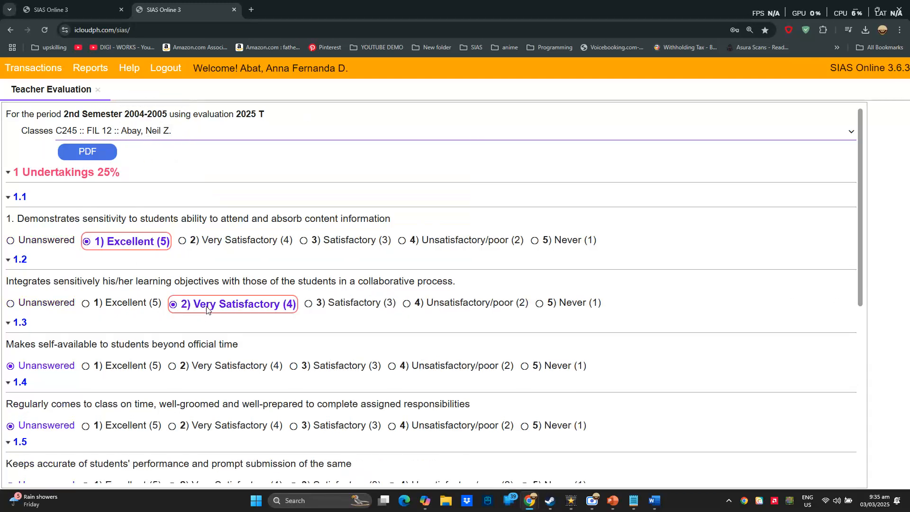
click(318, 366)
click(444, 429)
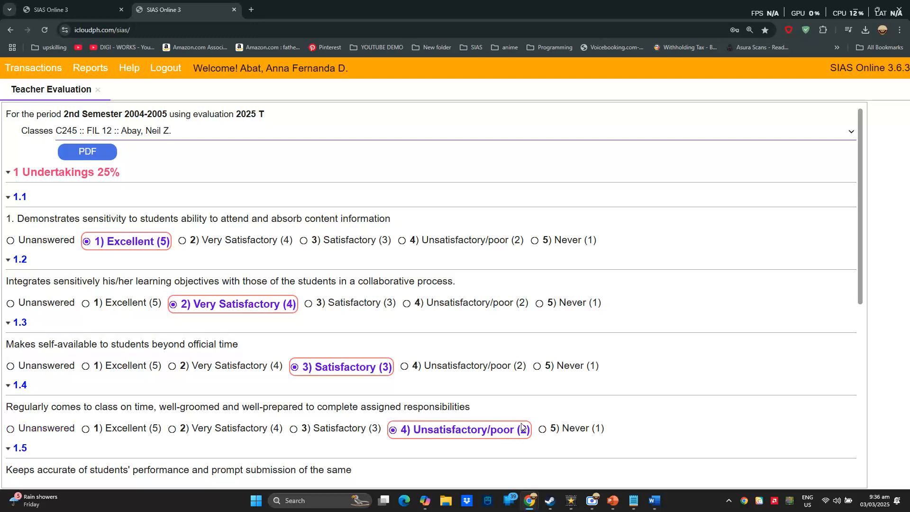
scroll(523, 430, down, 1)
click(543, 447)
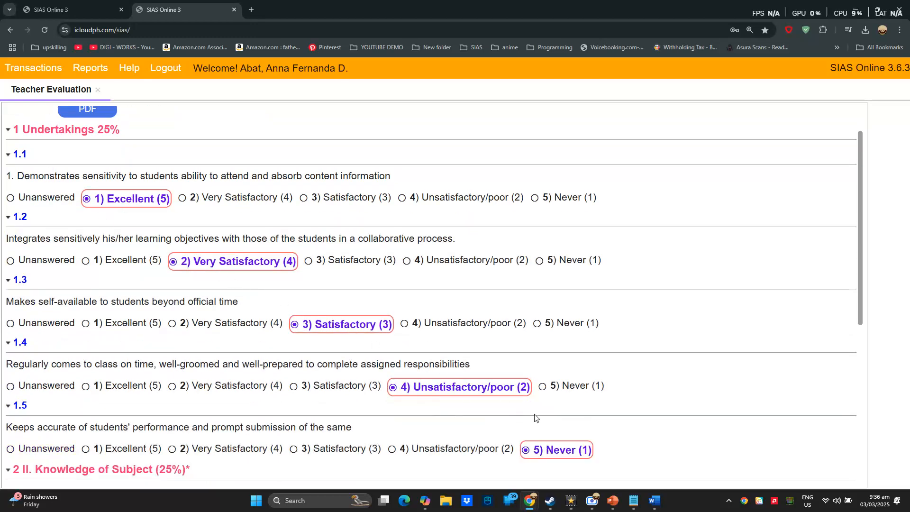
Step: Rate Knowledge of Subject 2.1 to 2.5 for FIL 12 as Unsatisfactory/poor, Very Satisfactory, Excellent, Satisfactory and Unsatisfactory/poor
scroll(406, 365, down, 4)
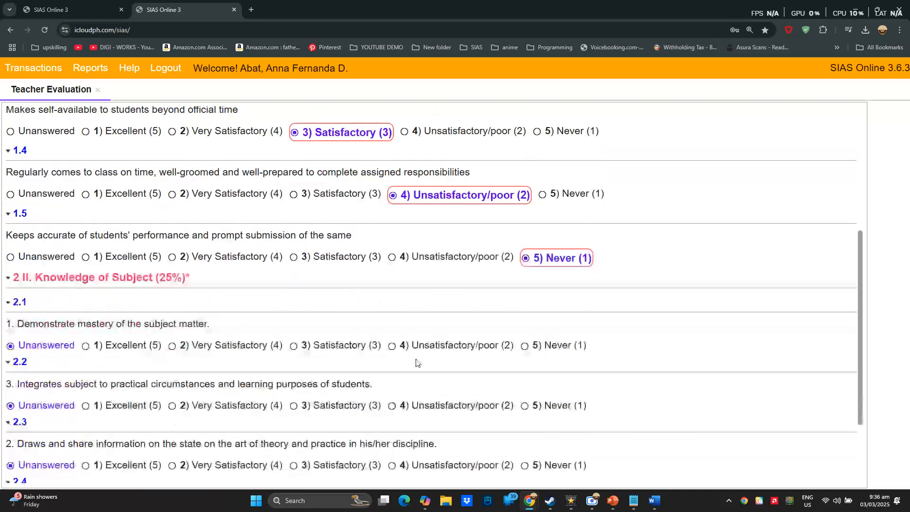
click(444, 346)
click(191, 415)
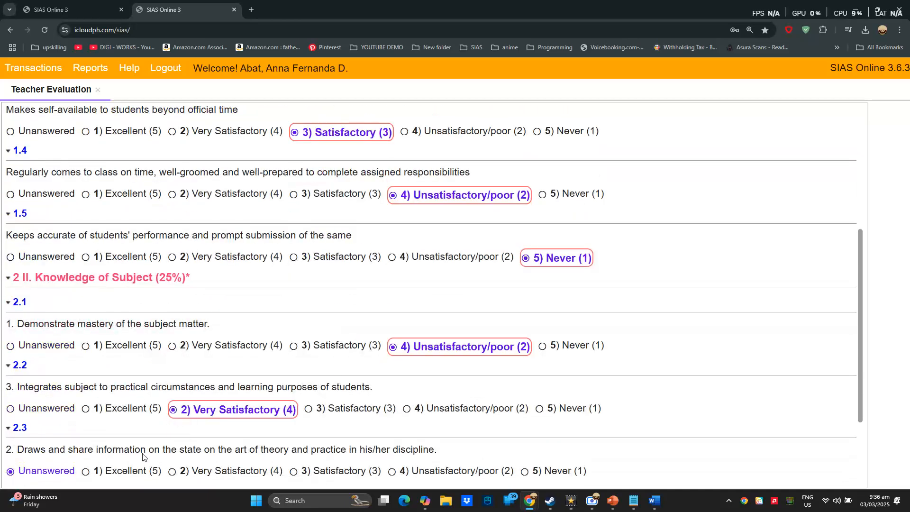
click(128, 471)
scroll(128, 471, down, 1)
click(337, 470)
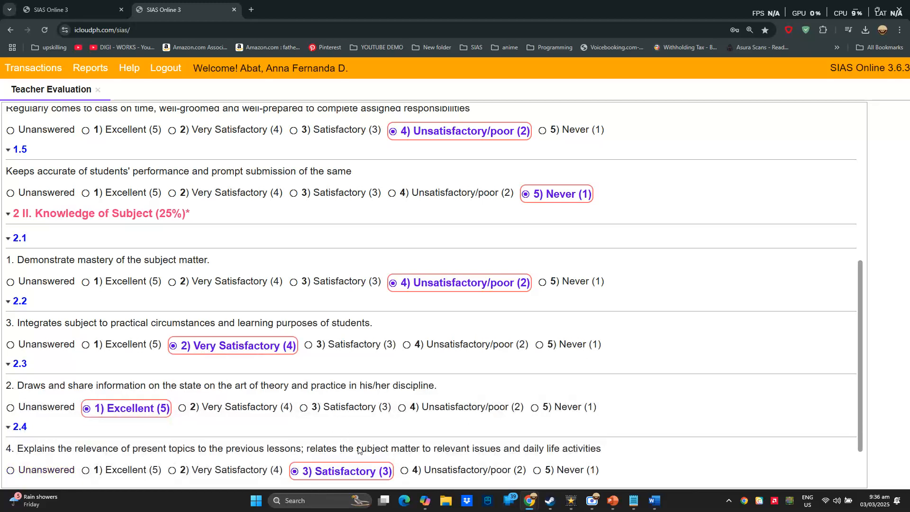
scroll(347, 457, down, 1)
click(468, 474)
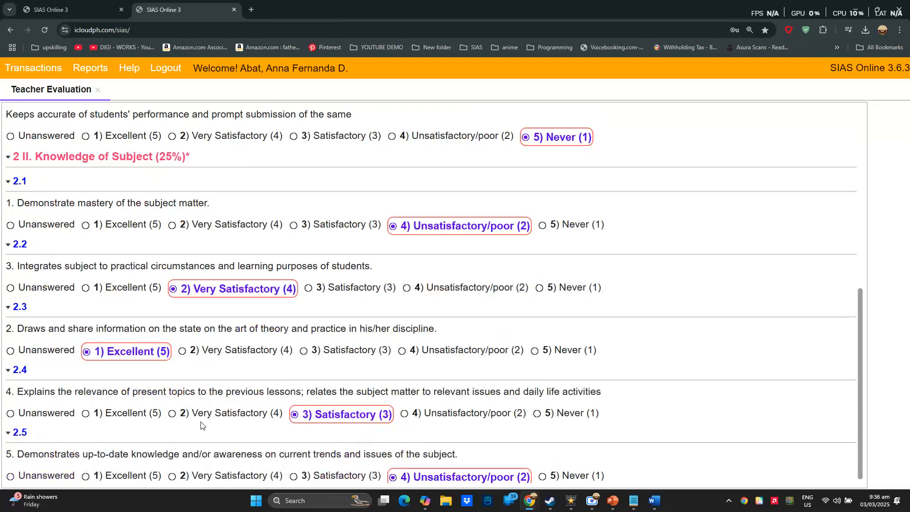
Step: Switch the evaluation to class C250, NSTP 2-A
scroll(223, 416, up, 6)
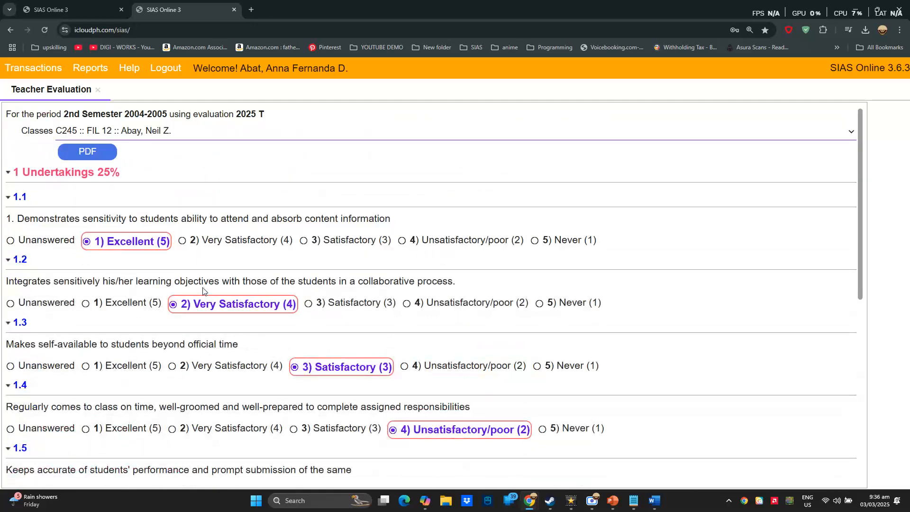
key(ctrl)
key(ctrl)
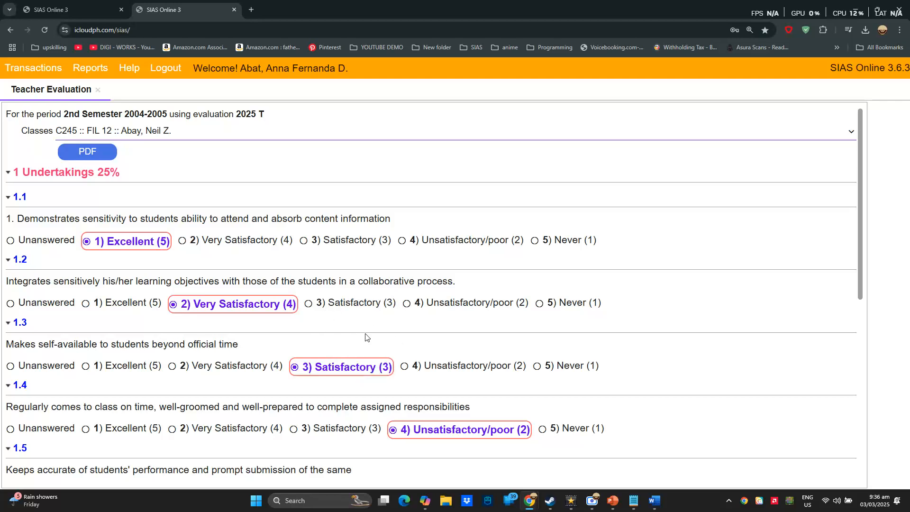
click(159, 138)
click(173, 179)
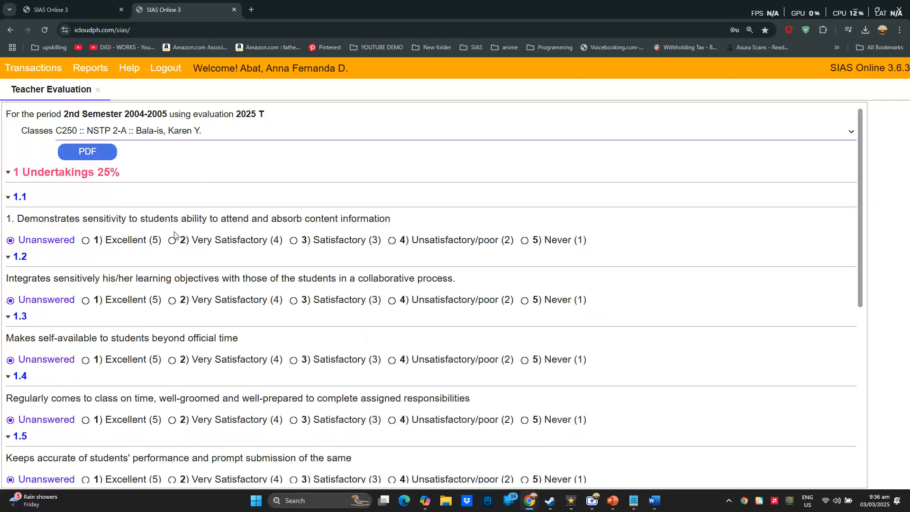
Step: Rate Undertakings 1.1 to 1.4 as Excellent and 1.5 as Very Satisfactory for NSTP 2-A
click(142, 246)
click(141, 309)
click(147, 364)
click(132, 427)
scroll(135, 429, down, 1)
click(225, 454)
Step: Rate Knowledge of Subject for NSTP 2-A: 2.1 Very Satisfactory, 2.2 and 2.3 Satisfactory, 2.4 and 2.5 Unsatisfactory/poor
scroll(228, 342, down, 4)
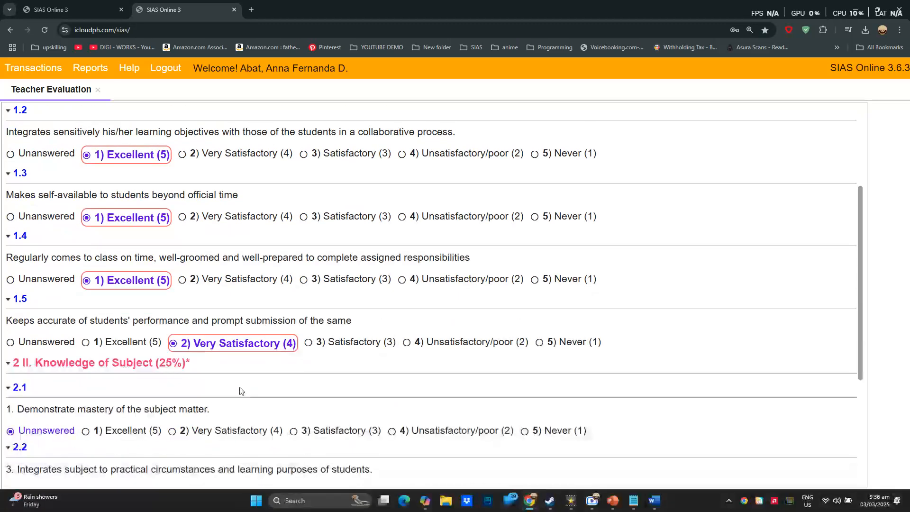
click(232, 328)
click(346, 388)
scroll(345, 396, down, 2)
click(347, 360)
click(455, 422)
scroll(455, 423, down, 1)
click(466, 478)
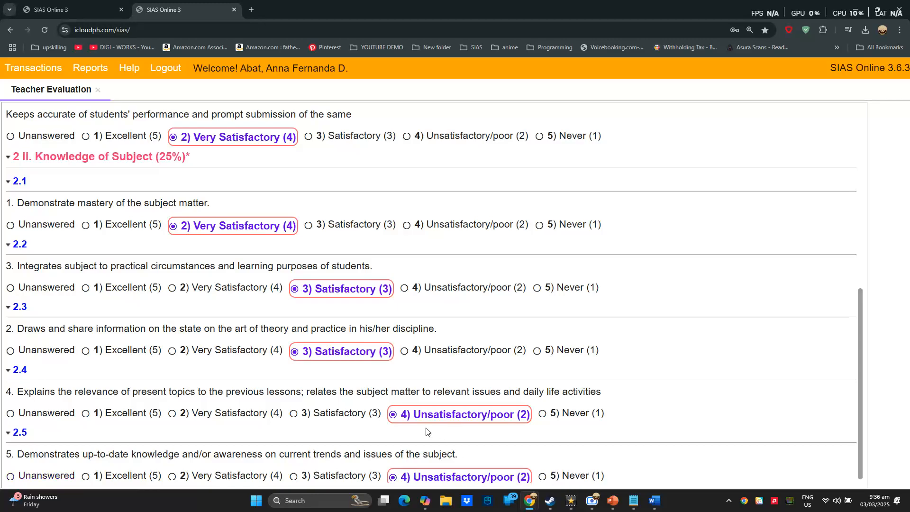
scroll(426, 432, up, 8)
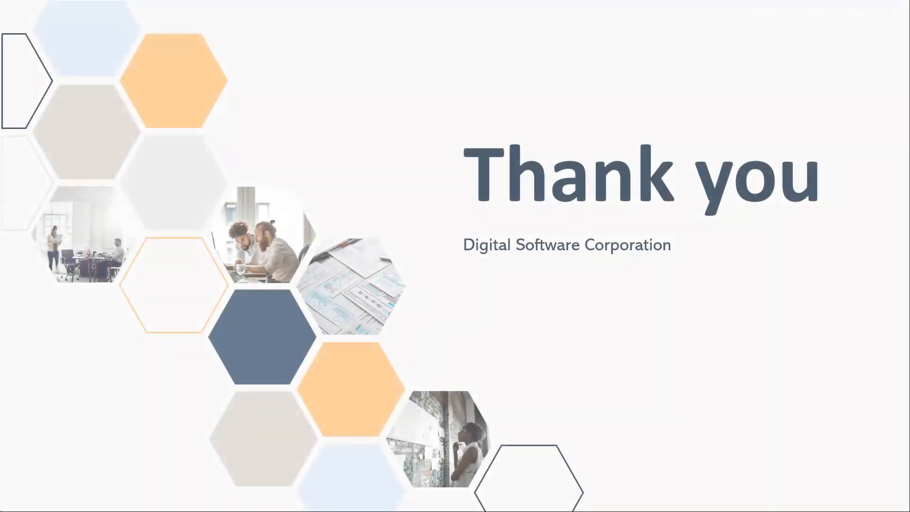